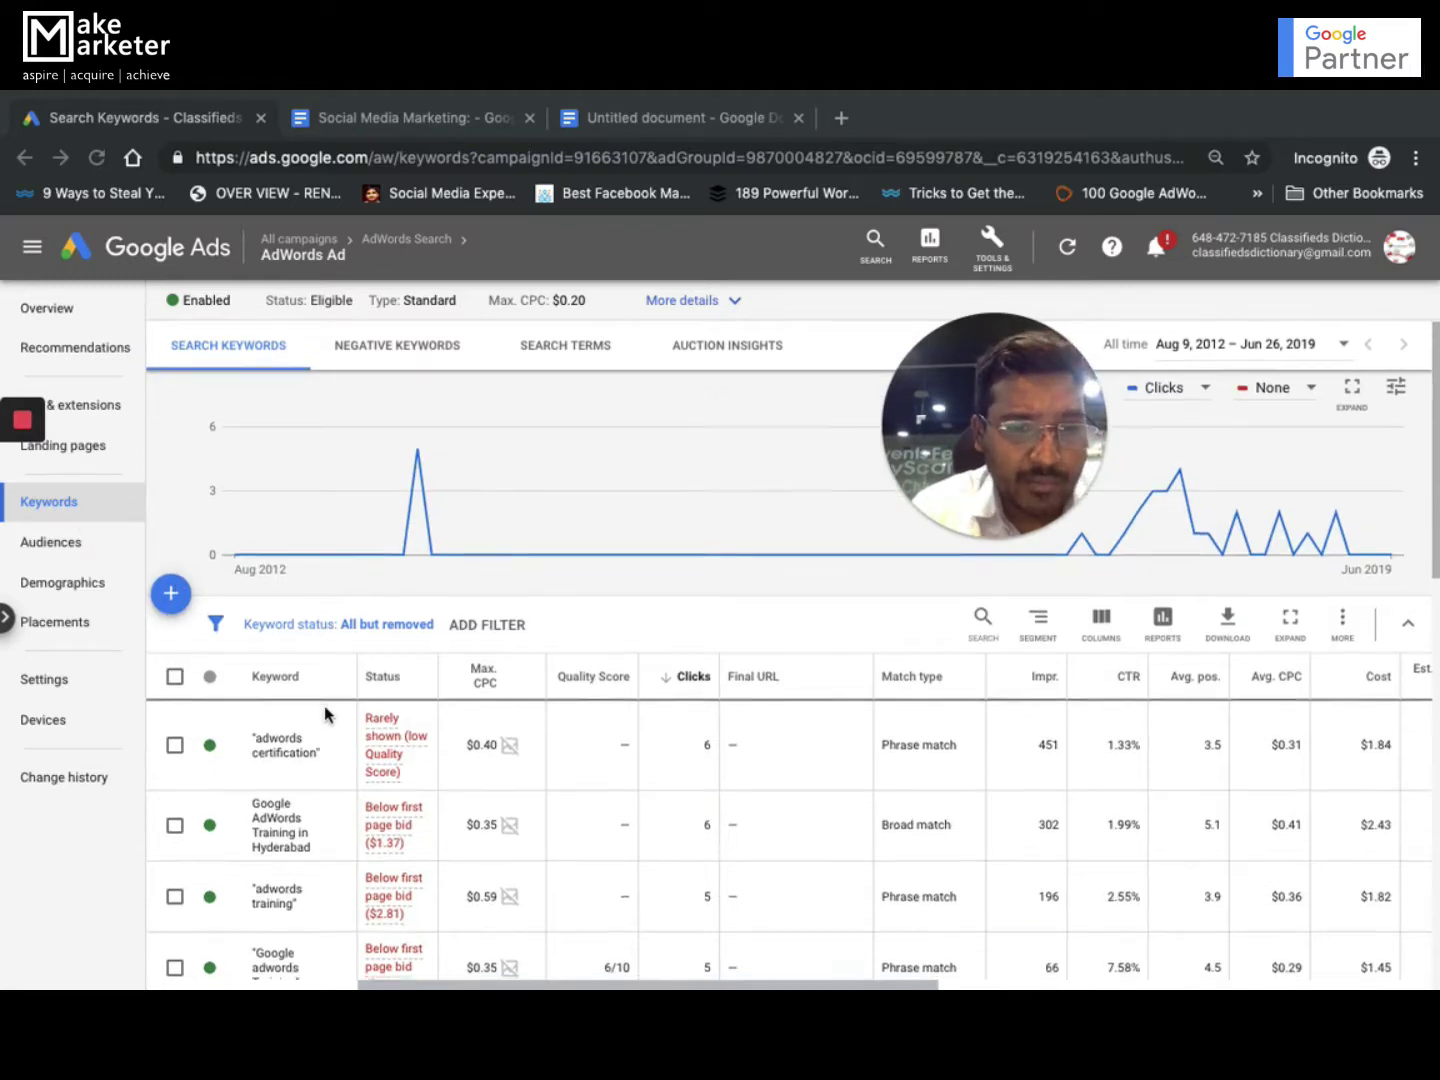
Open the Ads & extensions page for the AdWords Ad ad group
scroll(325, 712, down, 2)
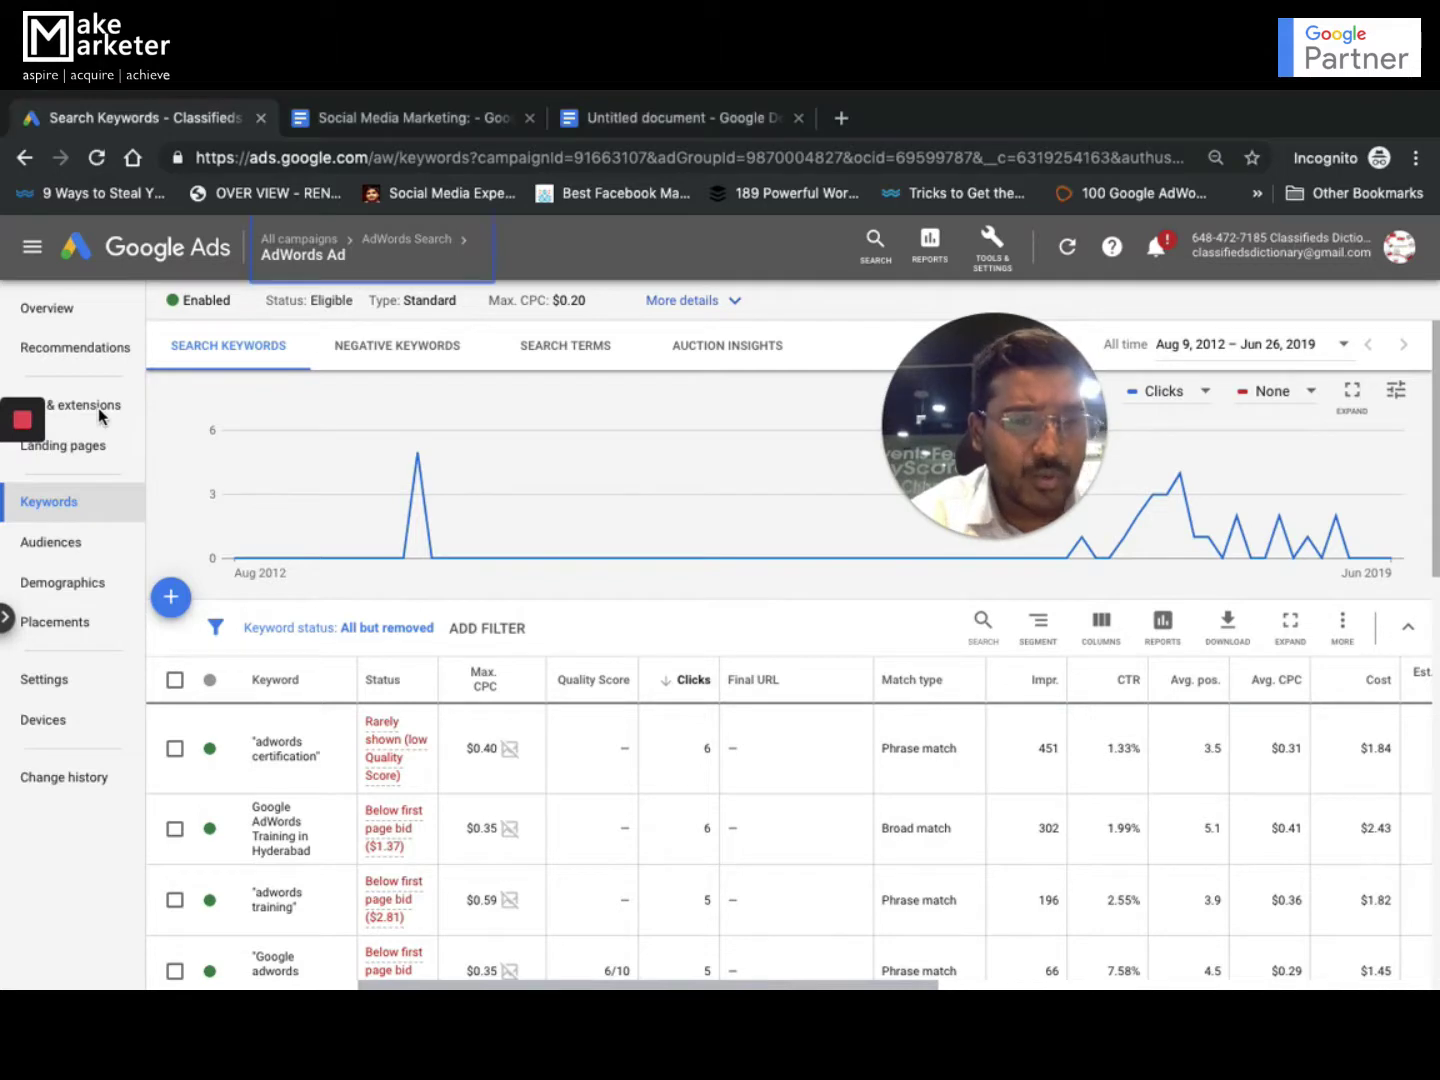
click(47, 404)
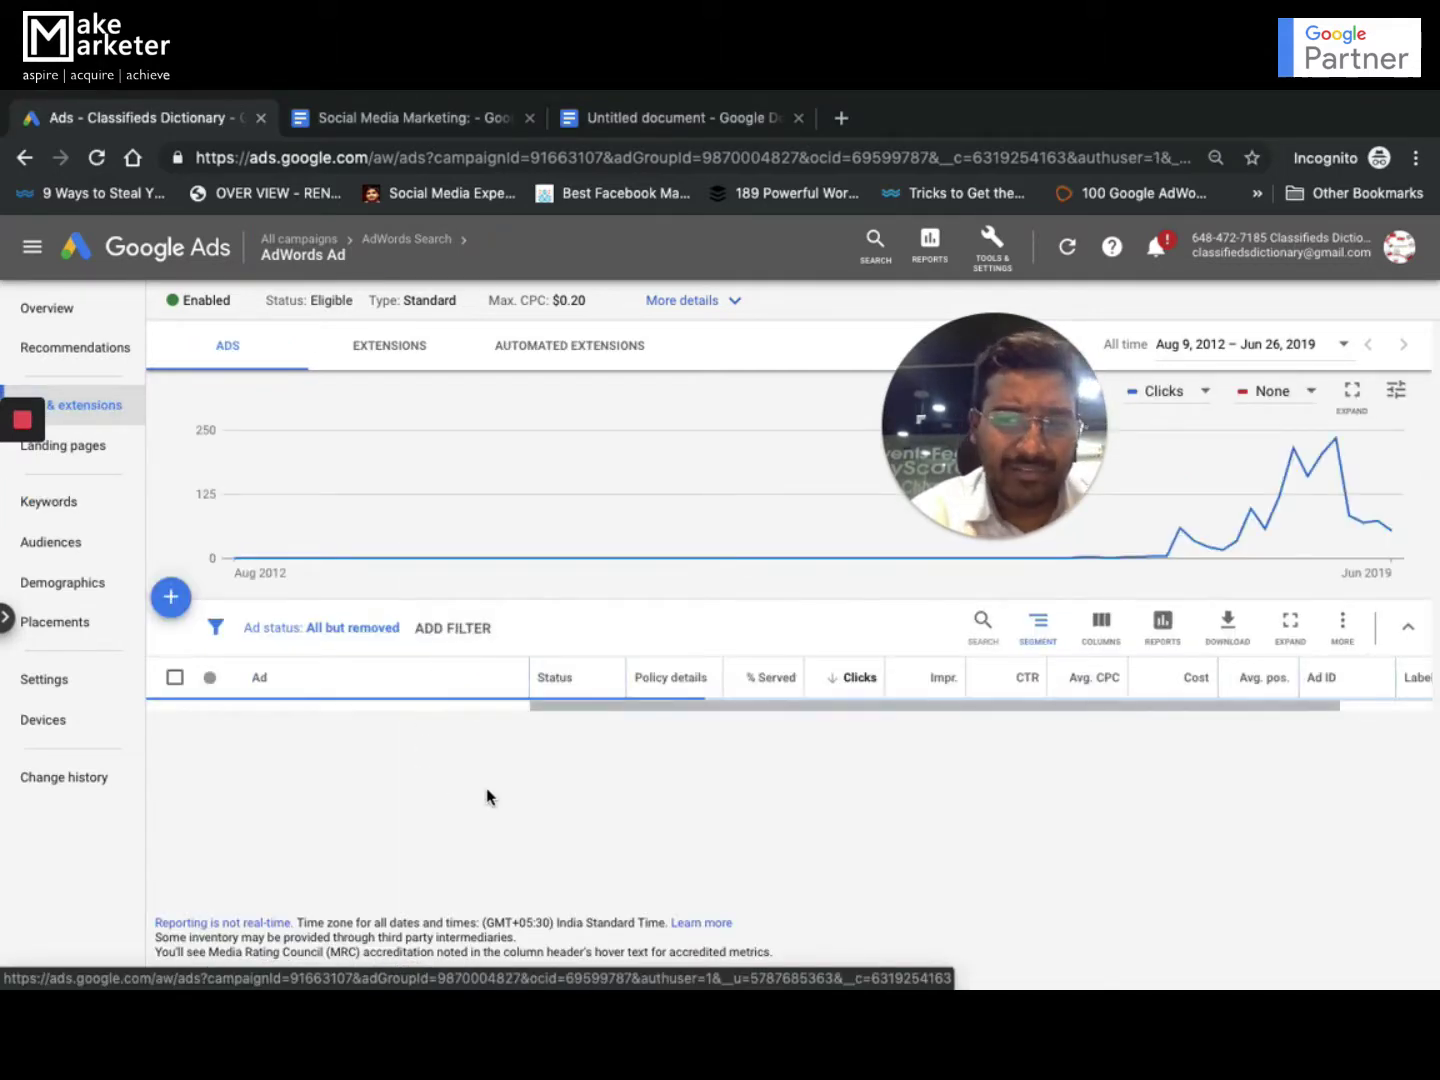
Inspect the AdWords PPC Training HYD. ad in the ads table, then show all open windows
right_click(370, 758)
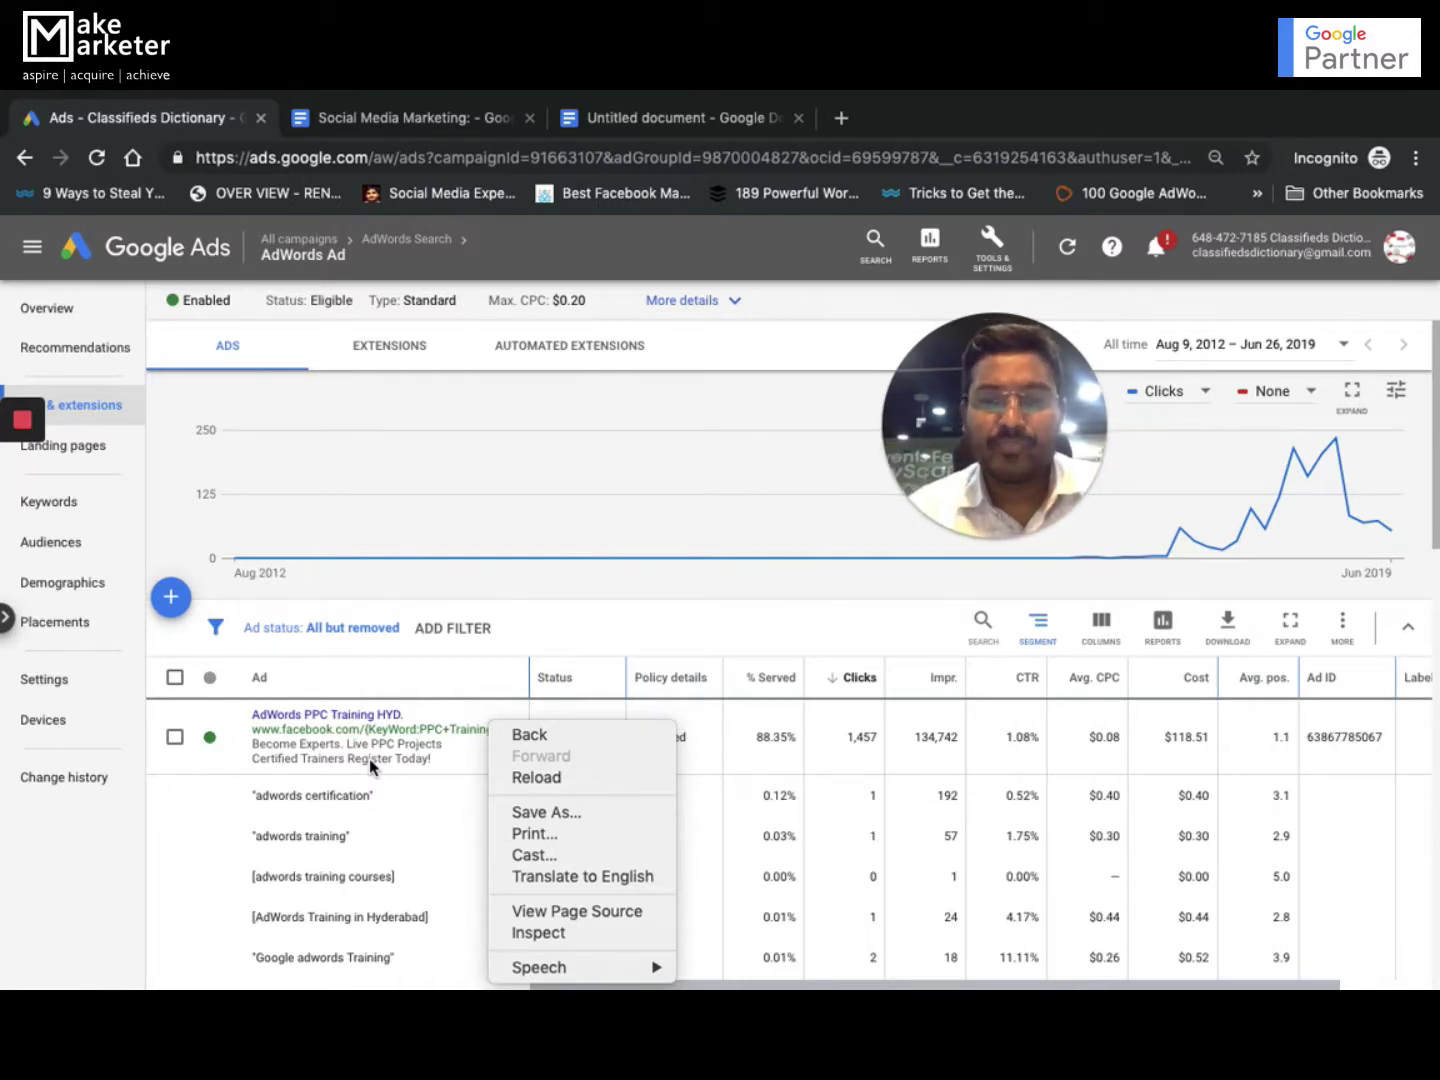
key(ctrl+Up)
Bring the Excel Text Ads workbook's Sheet2 ad copy to the front
click(1016, 665)
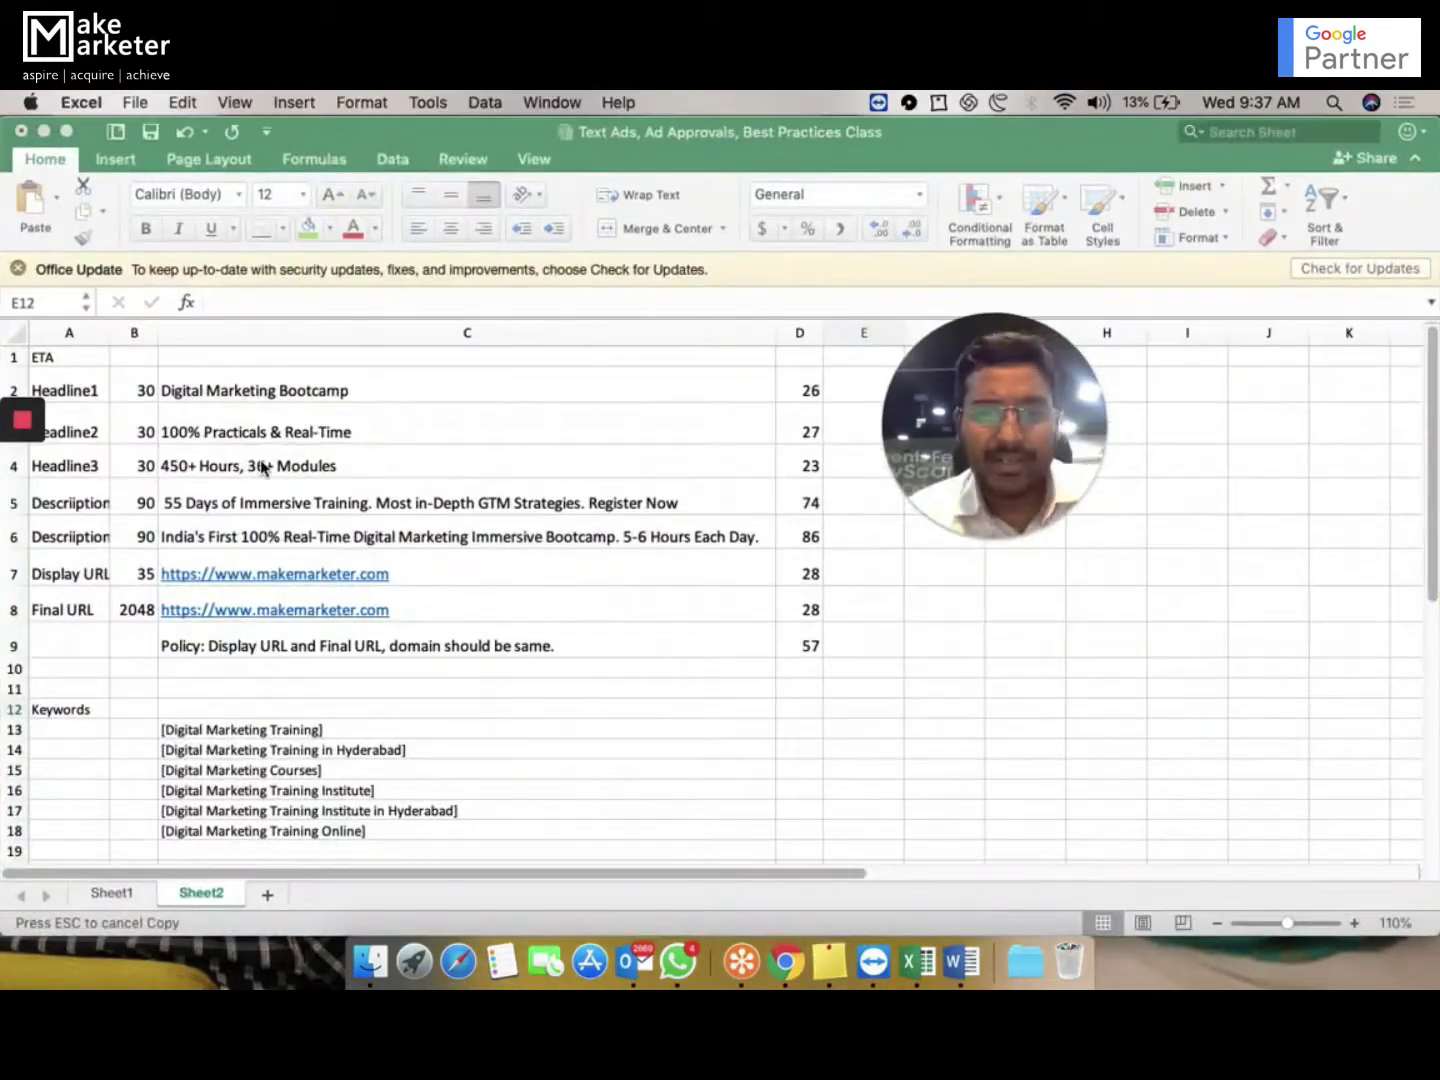
scroll(438, 586, down, 1)
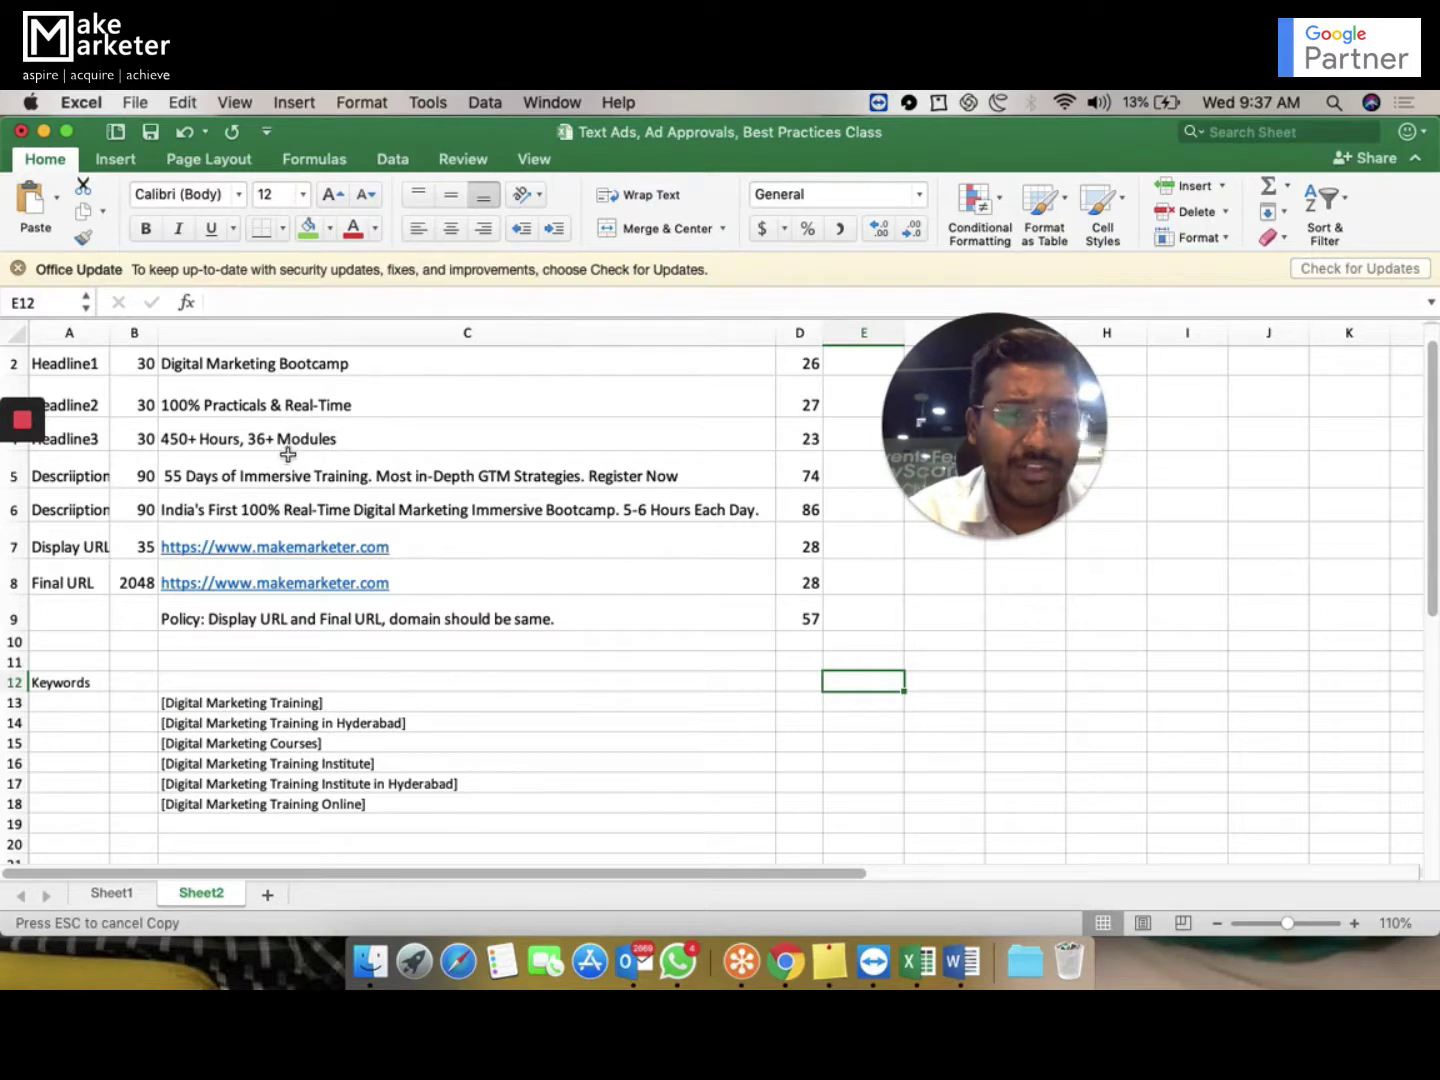
scroll(430, 655, down, 1)
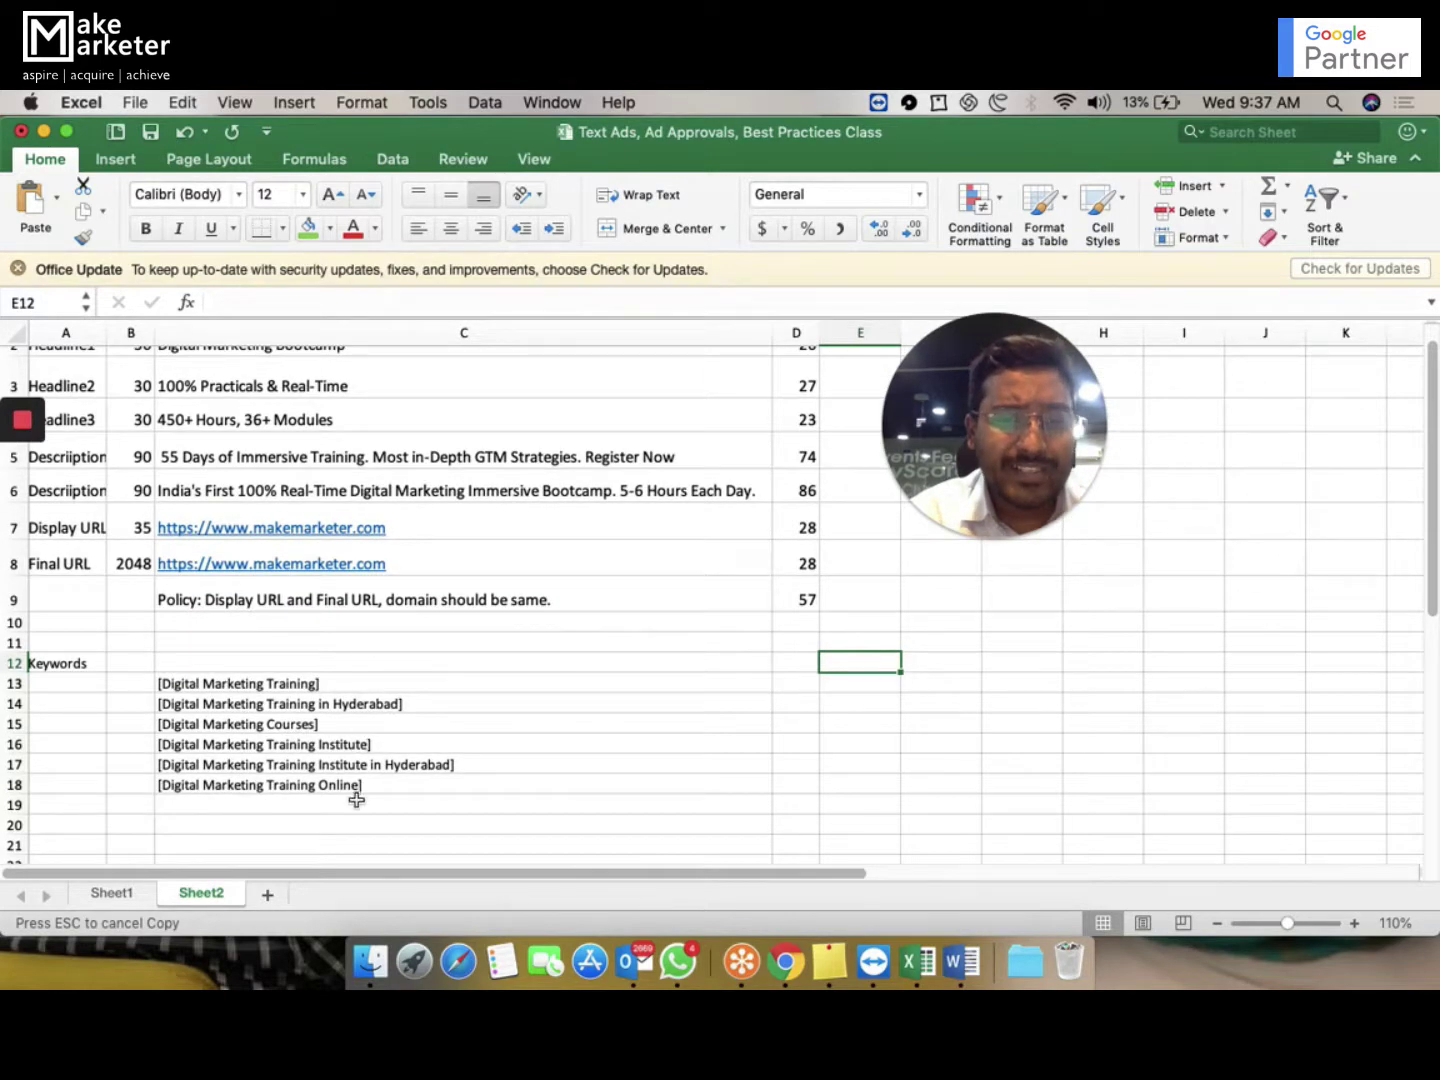
scroll(356, 800, up, 2)
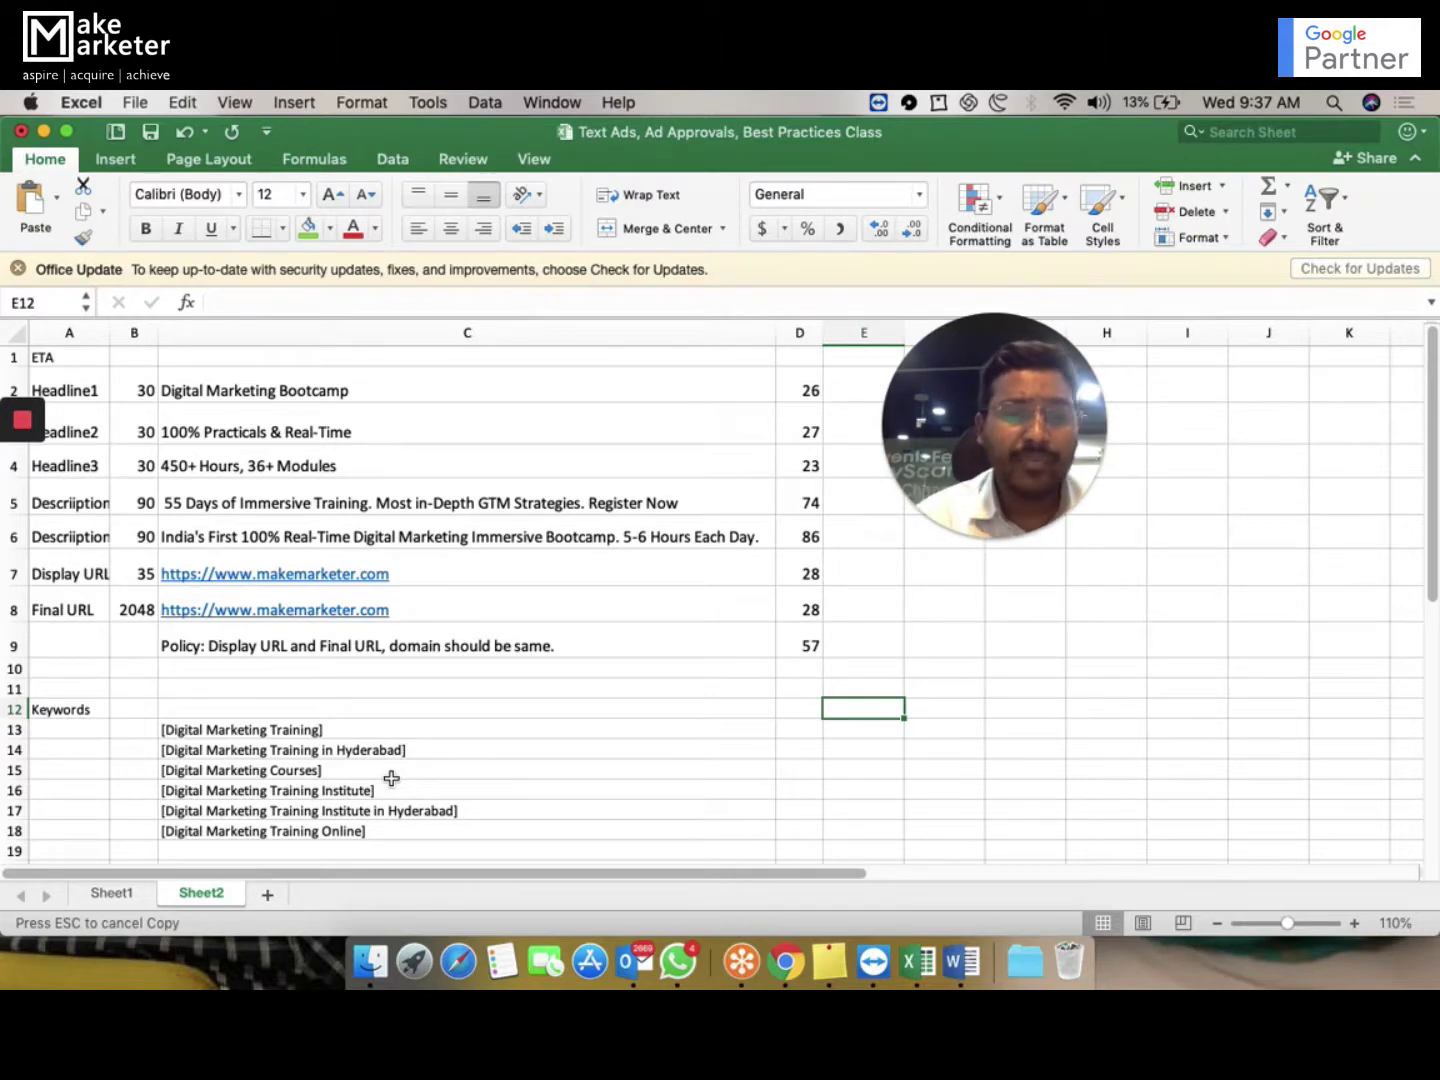
Compare Headline1 and Headline2 against the Digital Marketing Training, Training in Hyderabad and Courses keywords
click(321, 732)
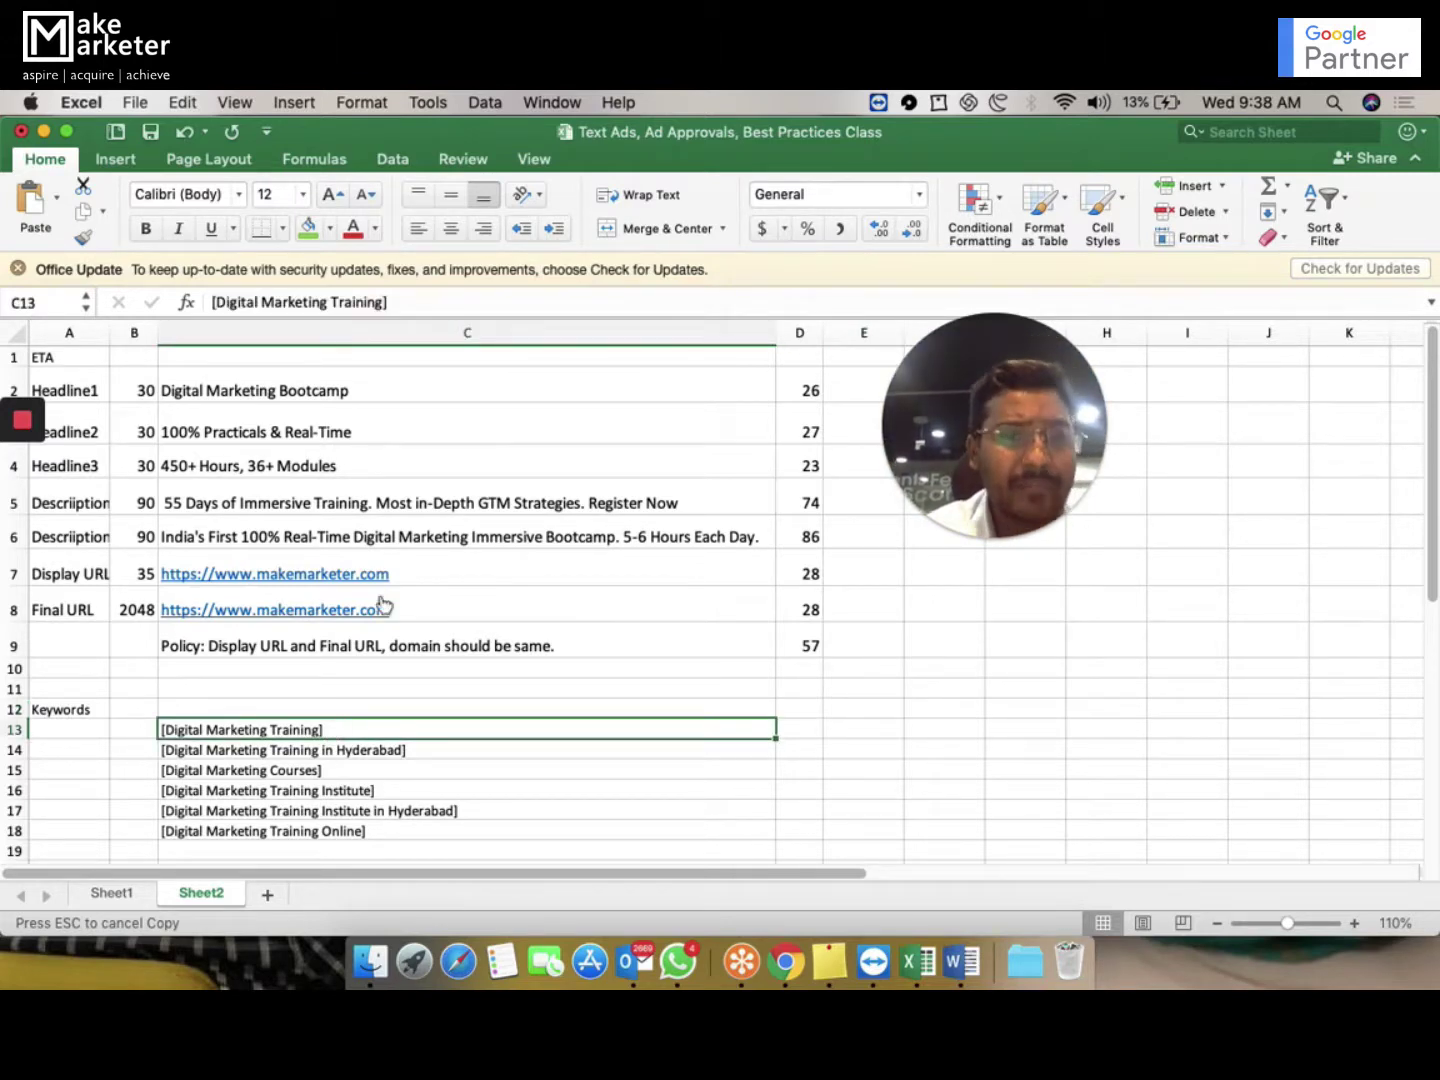
click(364, 391)
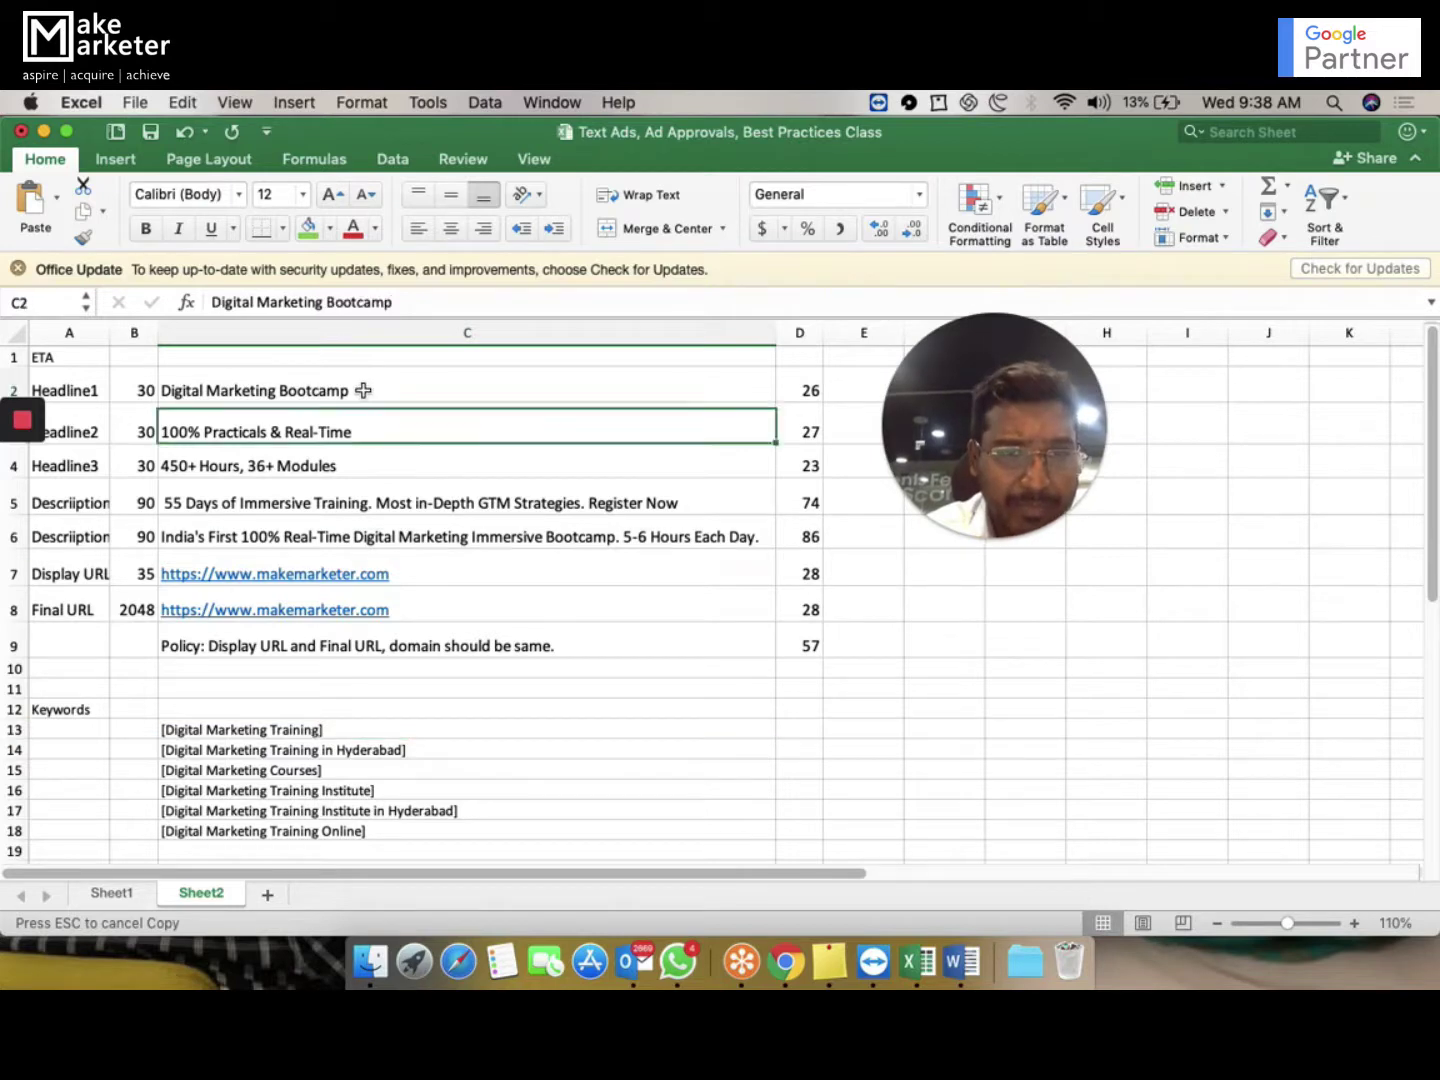
click(431, 751)
click(391, 433)
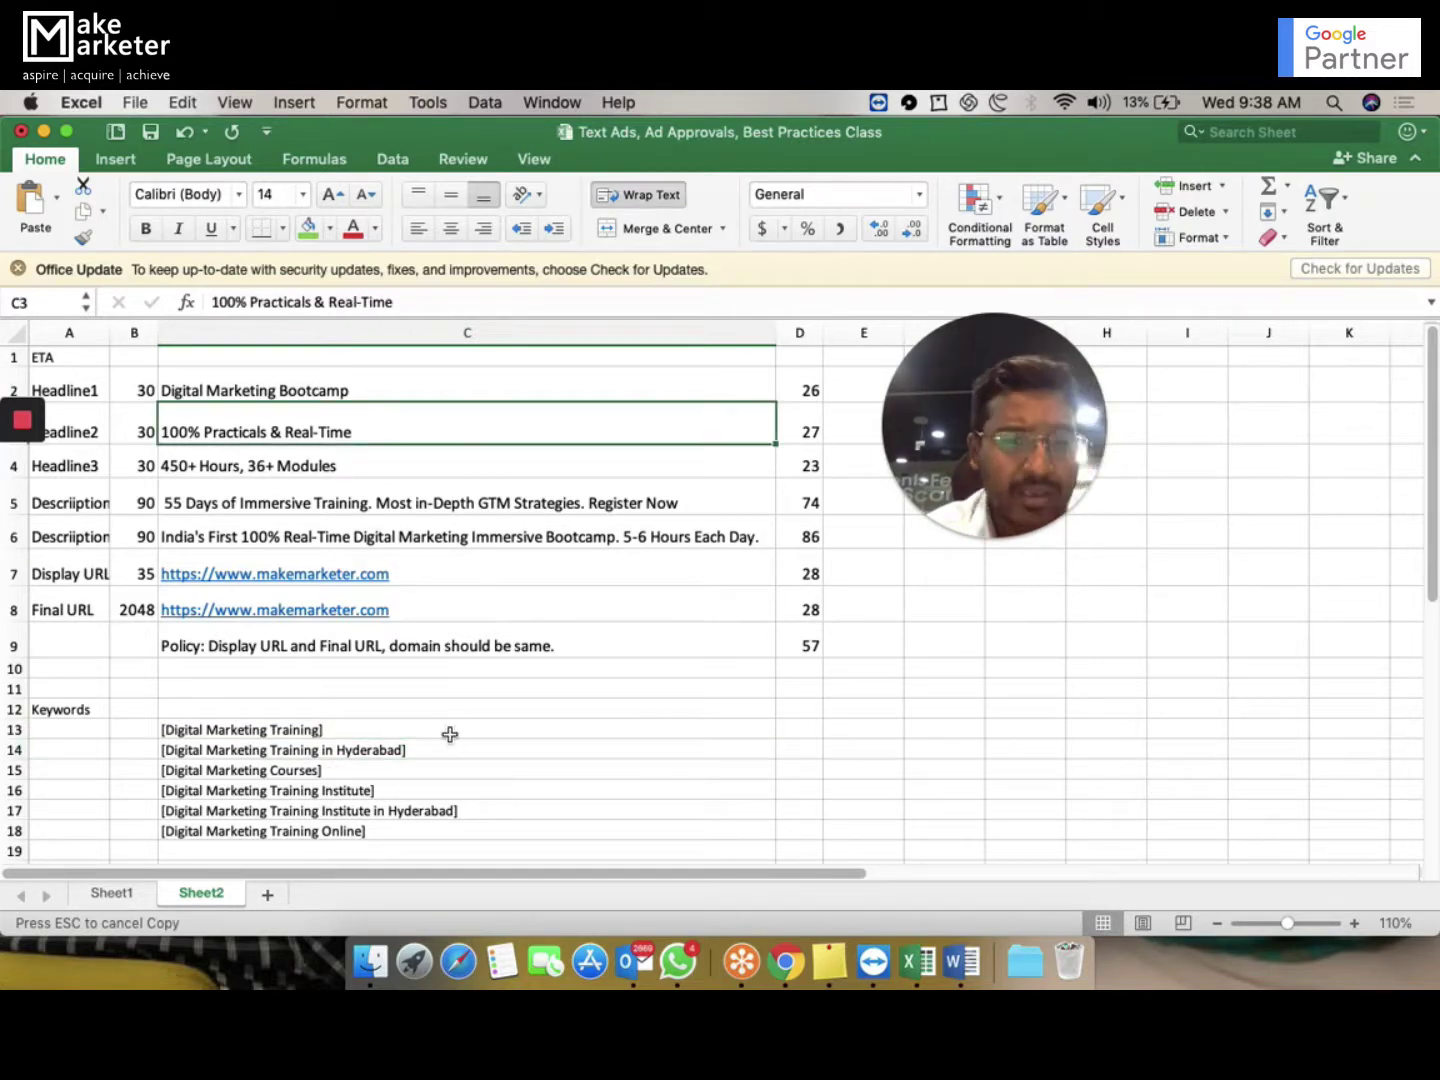
click(414, 775)
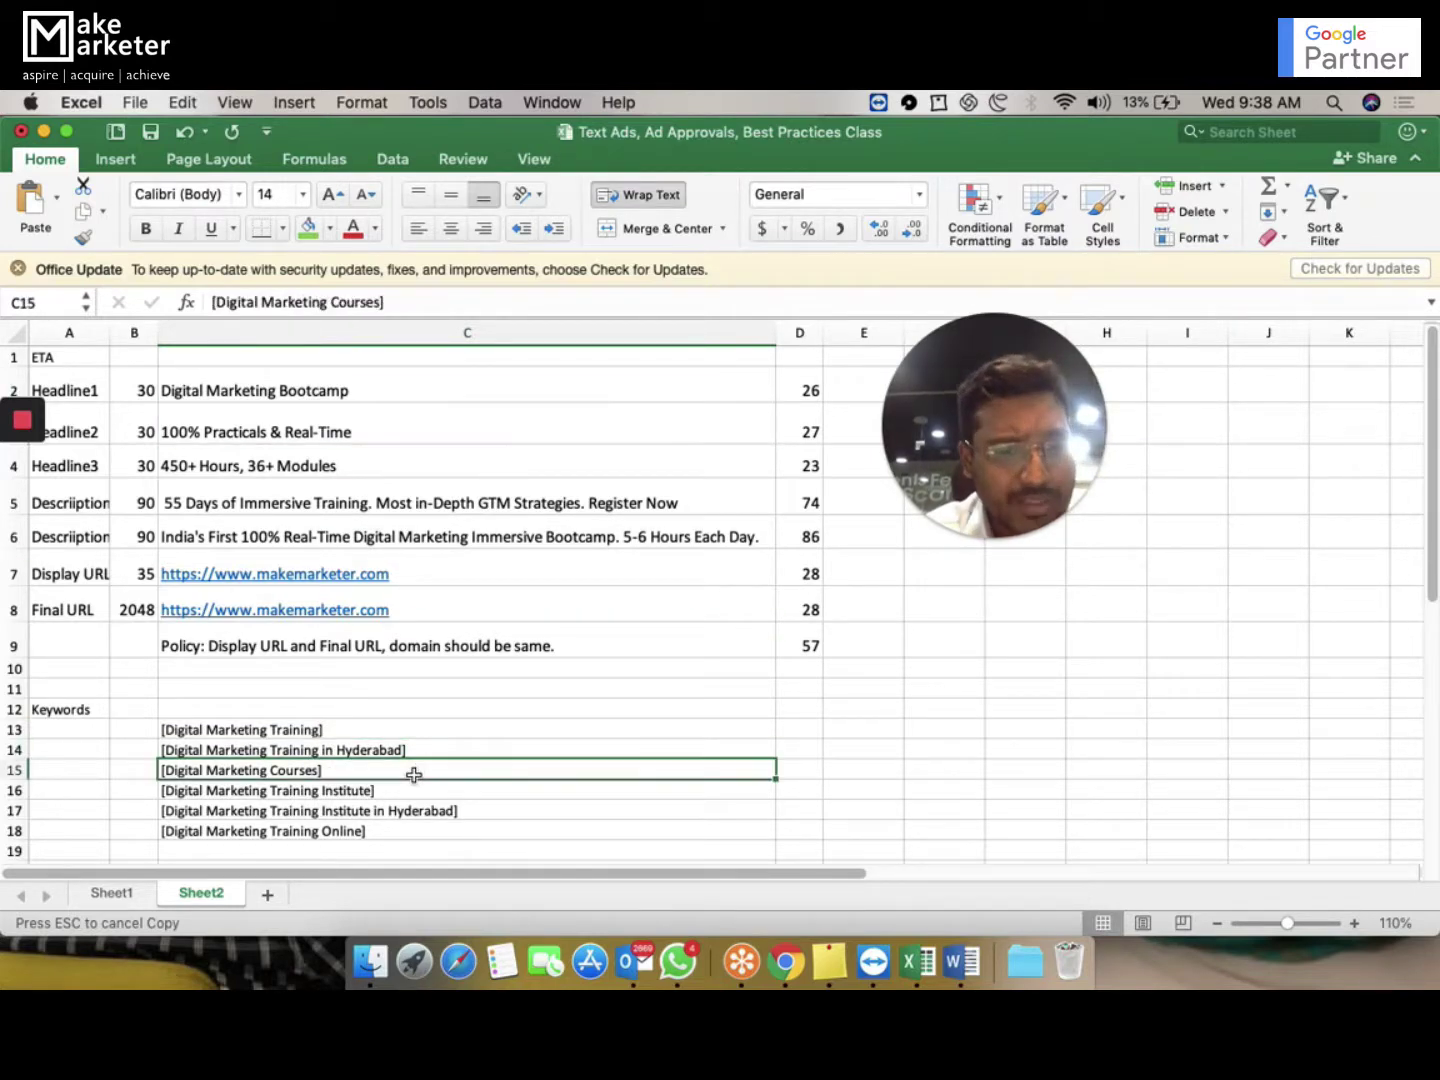
click(442, 375)
scroll(500, 522, up, 1)
scroll(500, 522, down, 1)
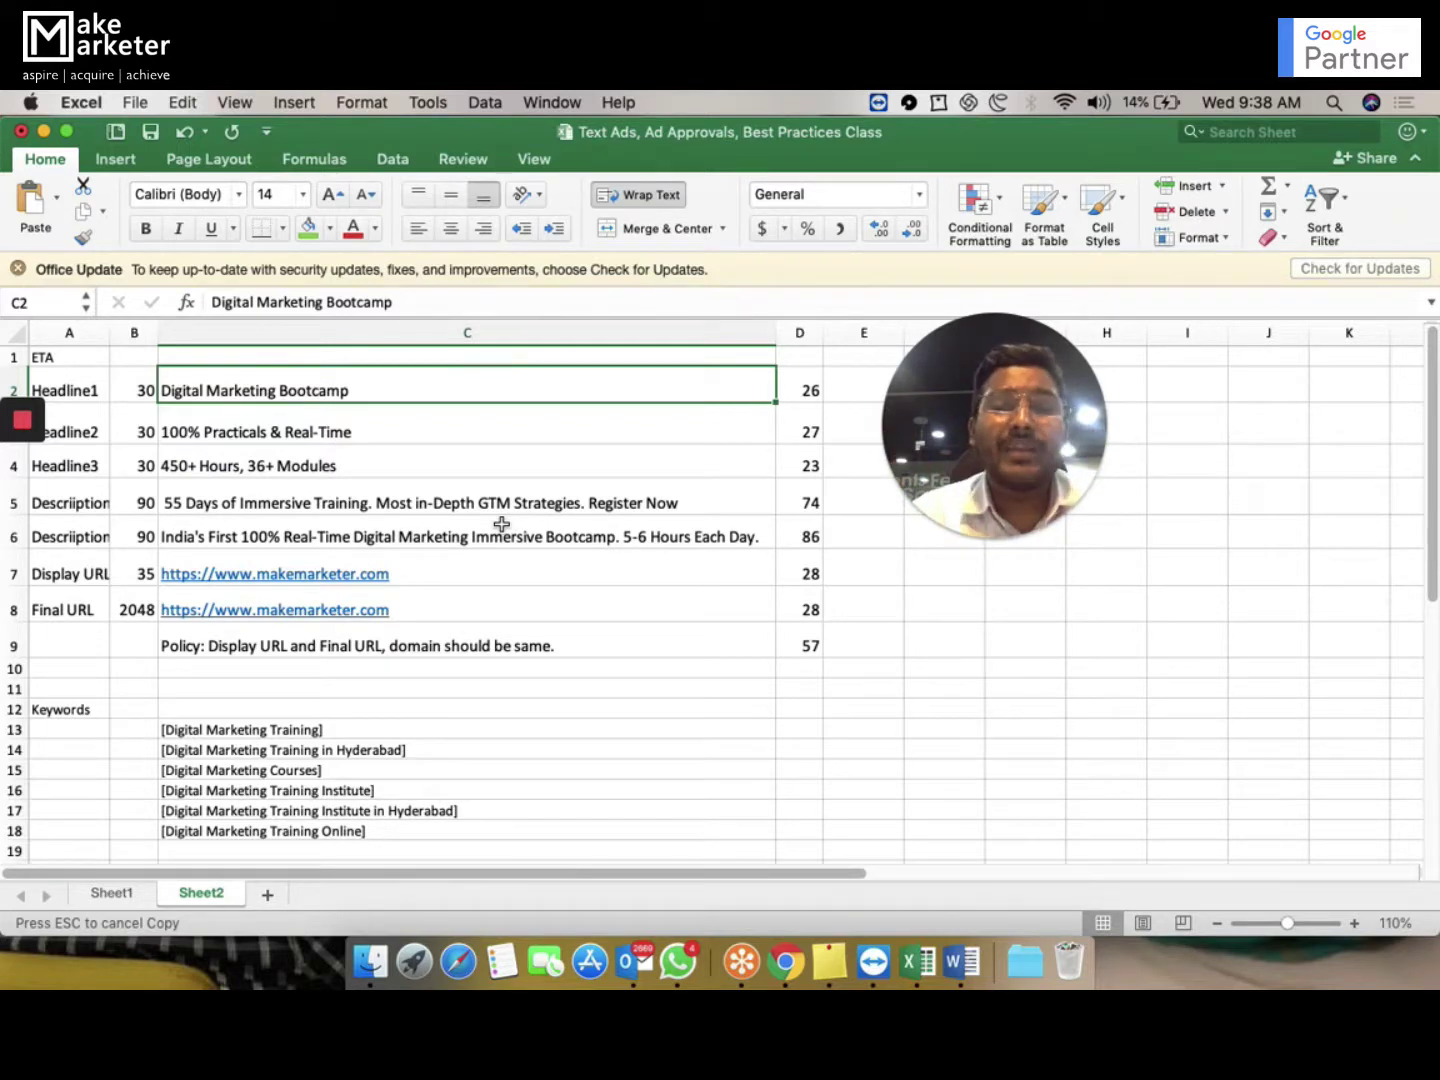
Recheck both headlines against the 'Digital Marketing Training in Hyderabad' keyword, then show all windows
scroll(316, 764, down, 2)
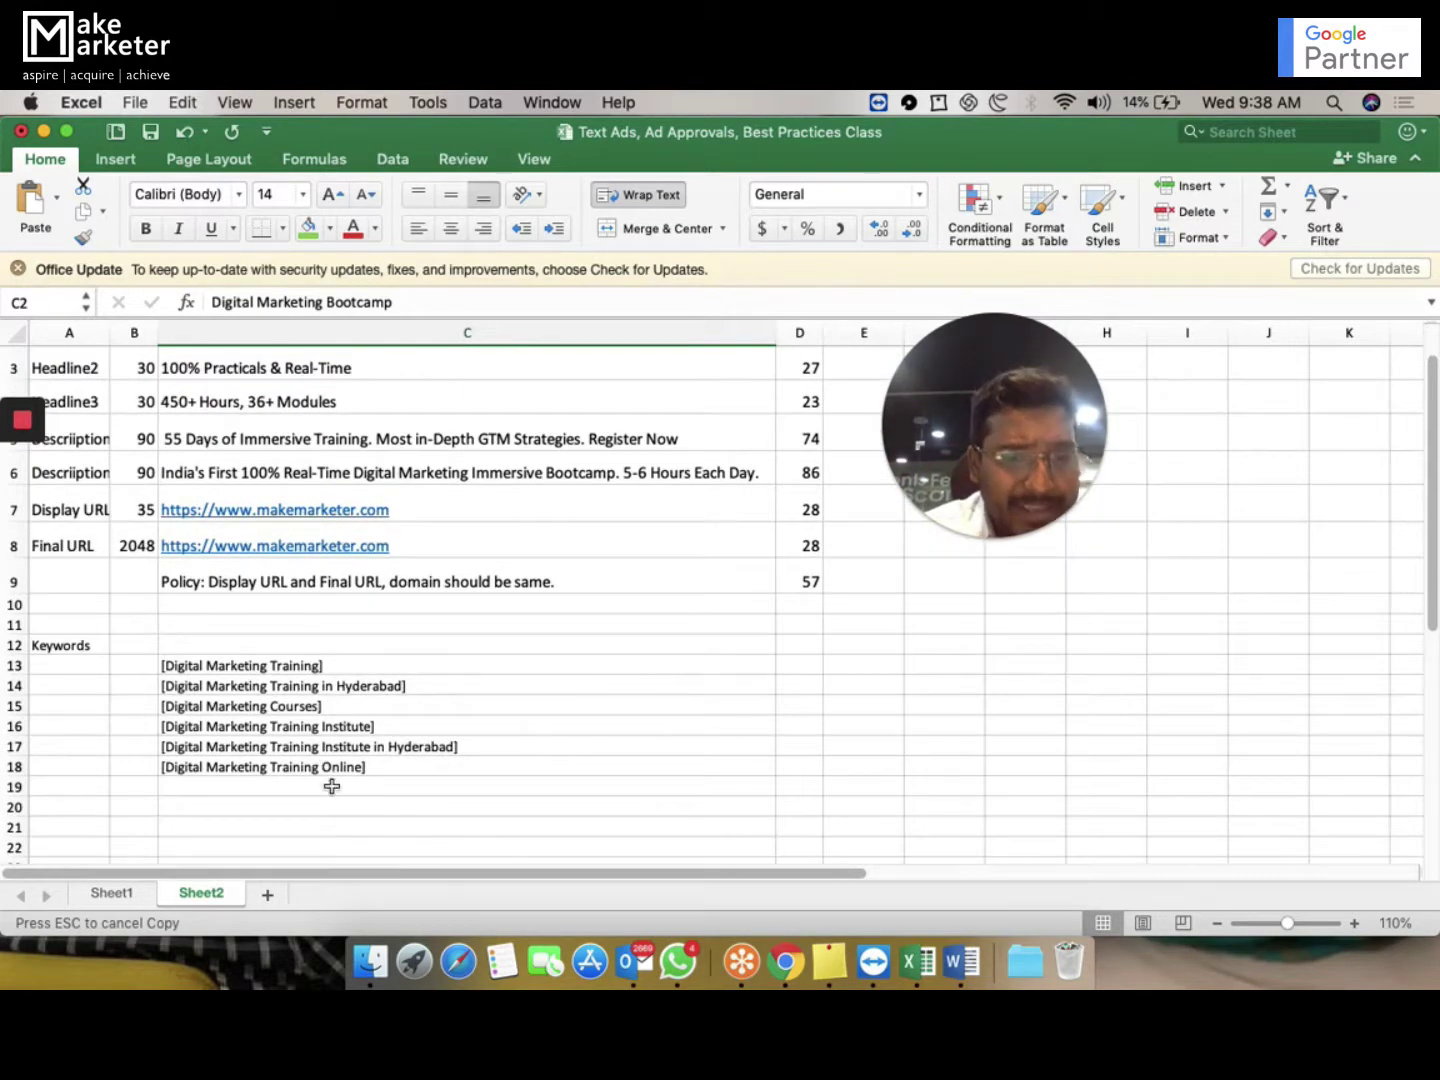
scroll(334, 775, up, 2)
click(414, 750)
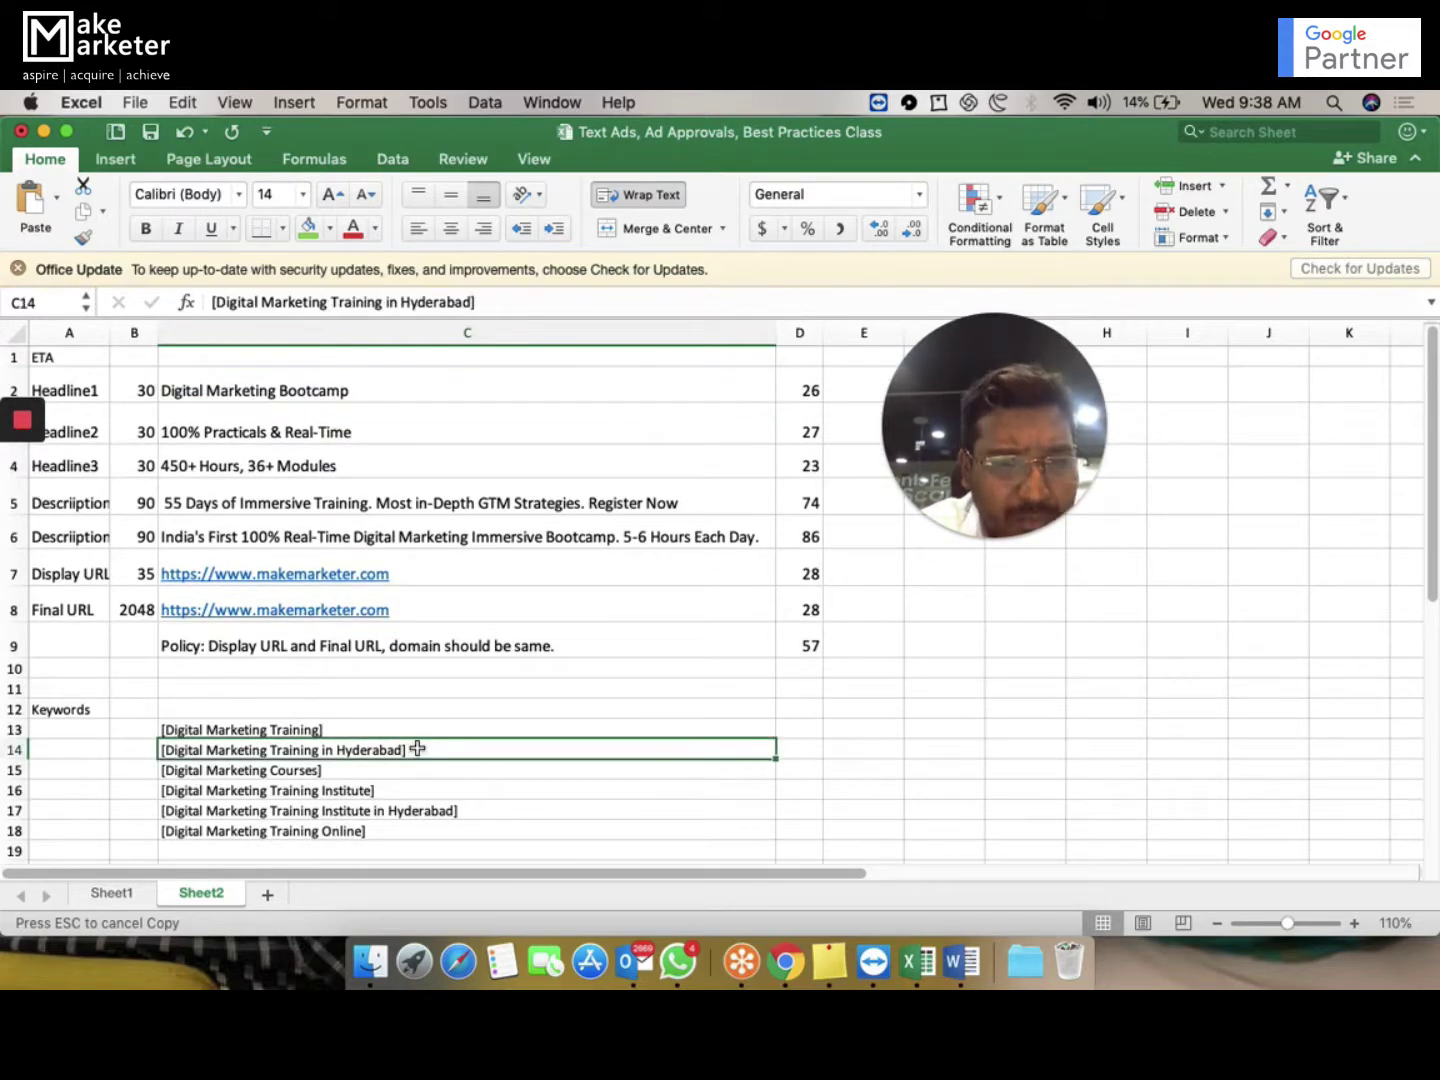
click(452, 378)
click(420, 432)
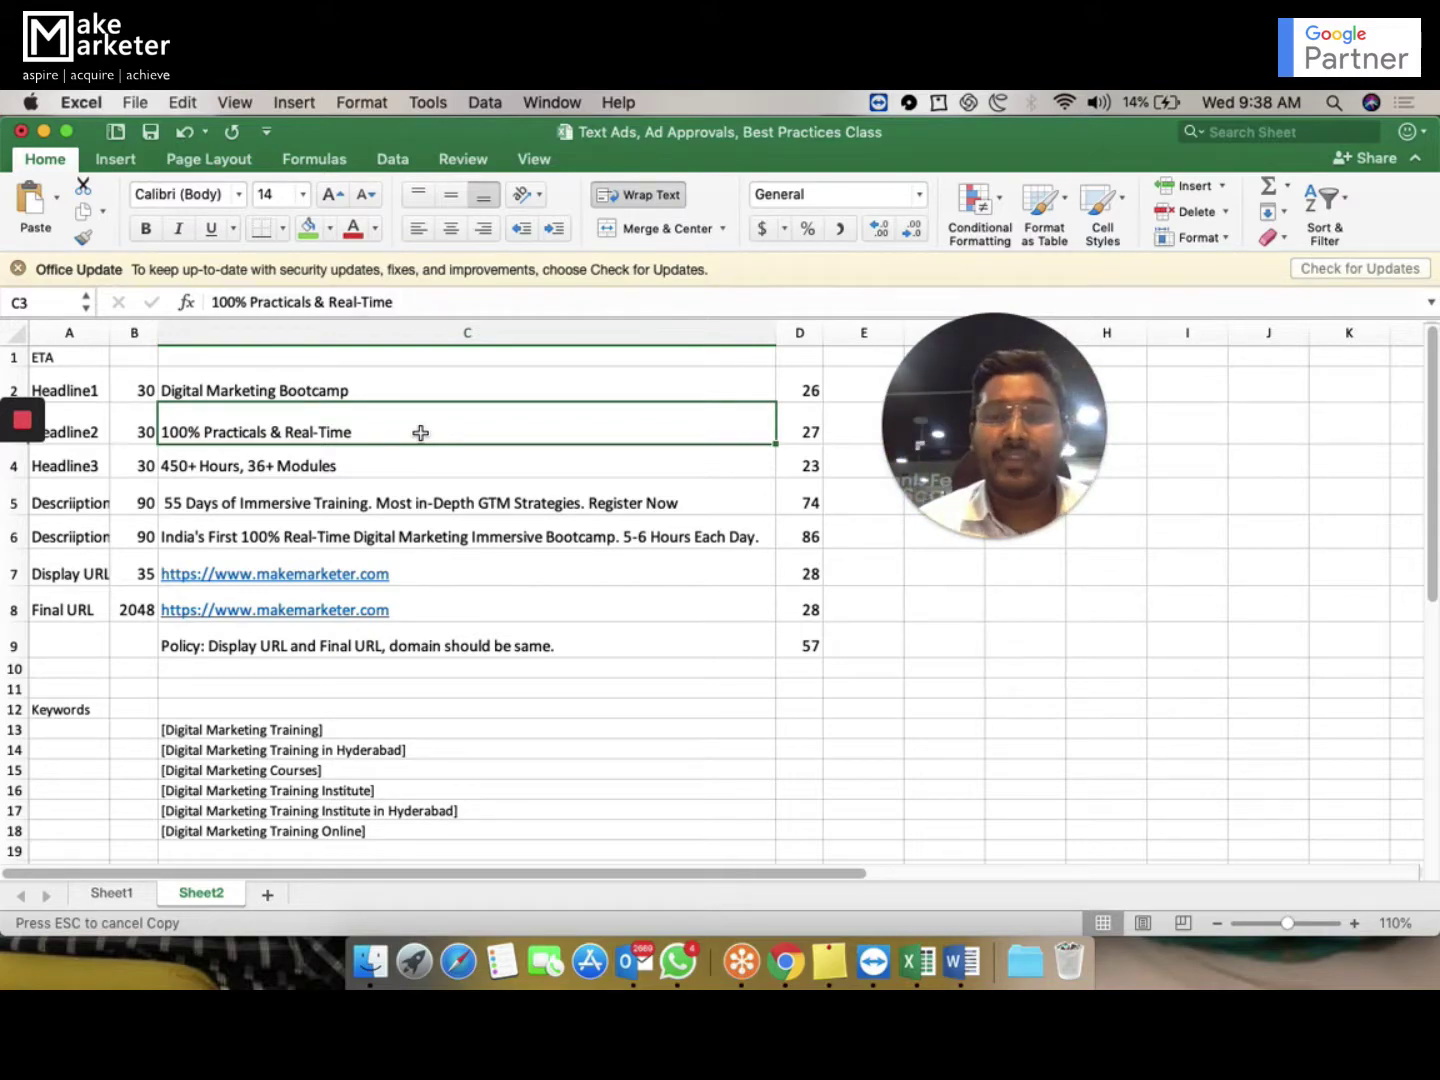
key(ctrl+Up)
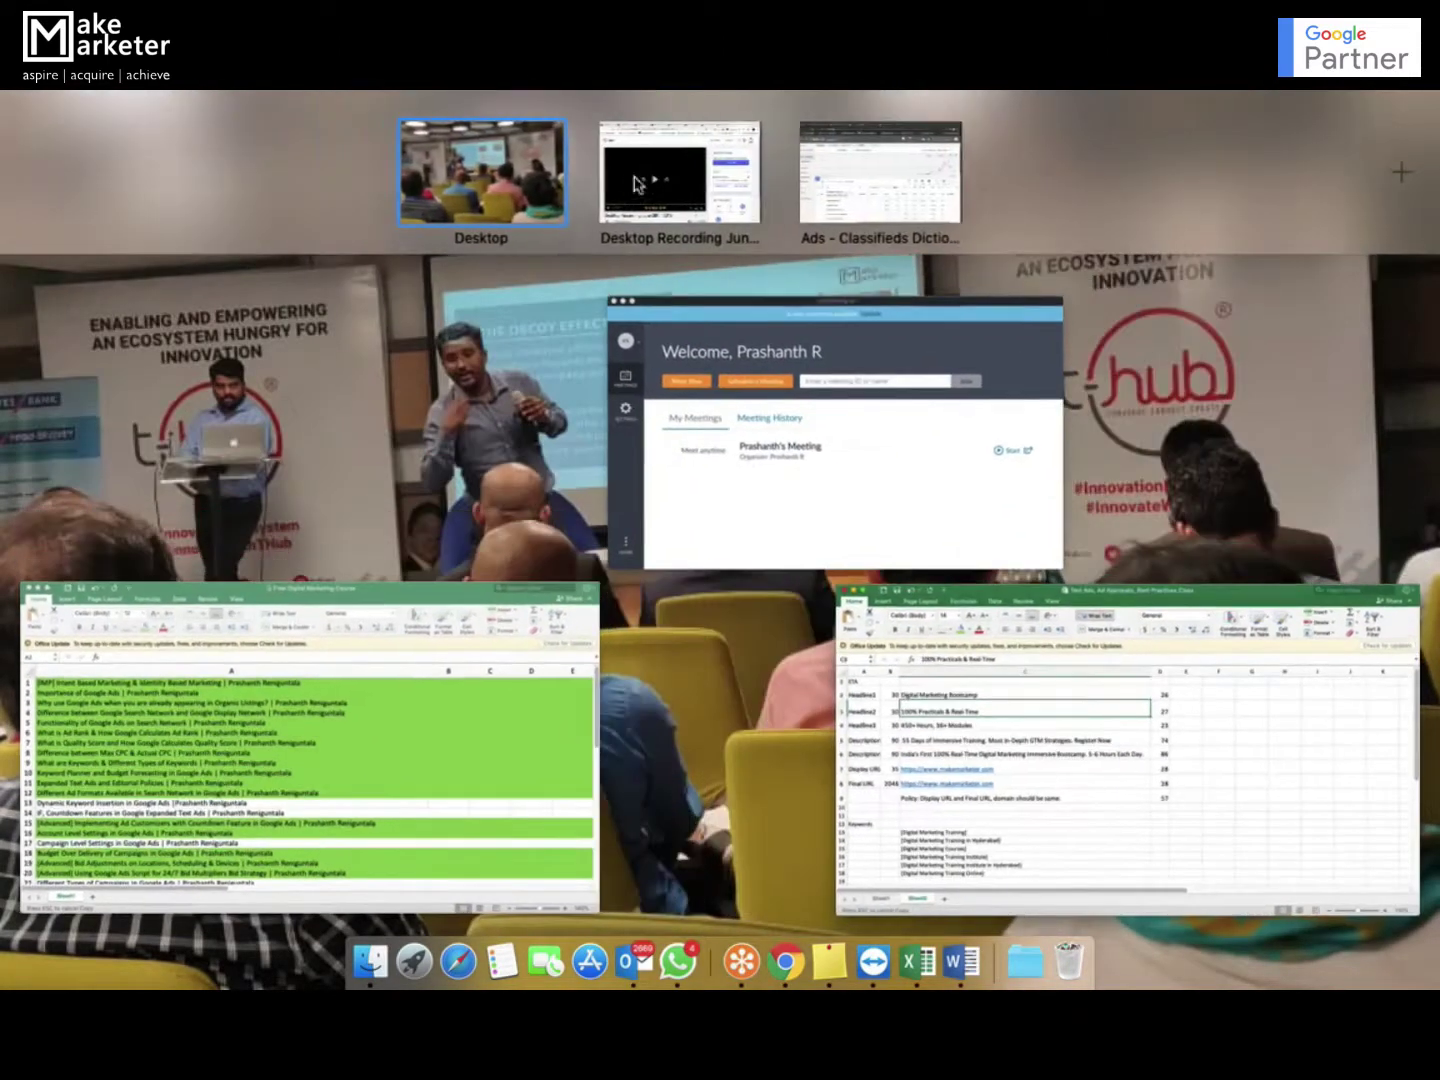
Return to Google Ads and start a new text ad in the AdWords Ad group
click(887, 175)
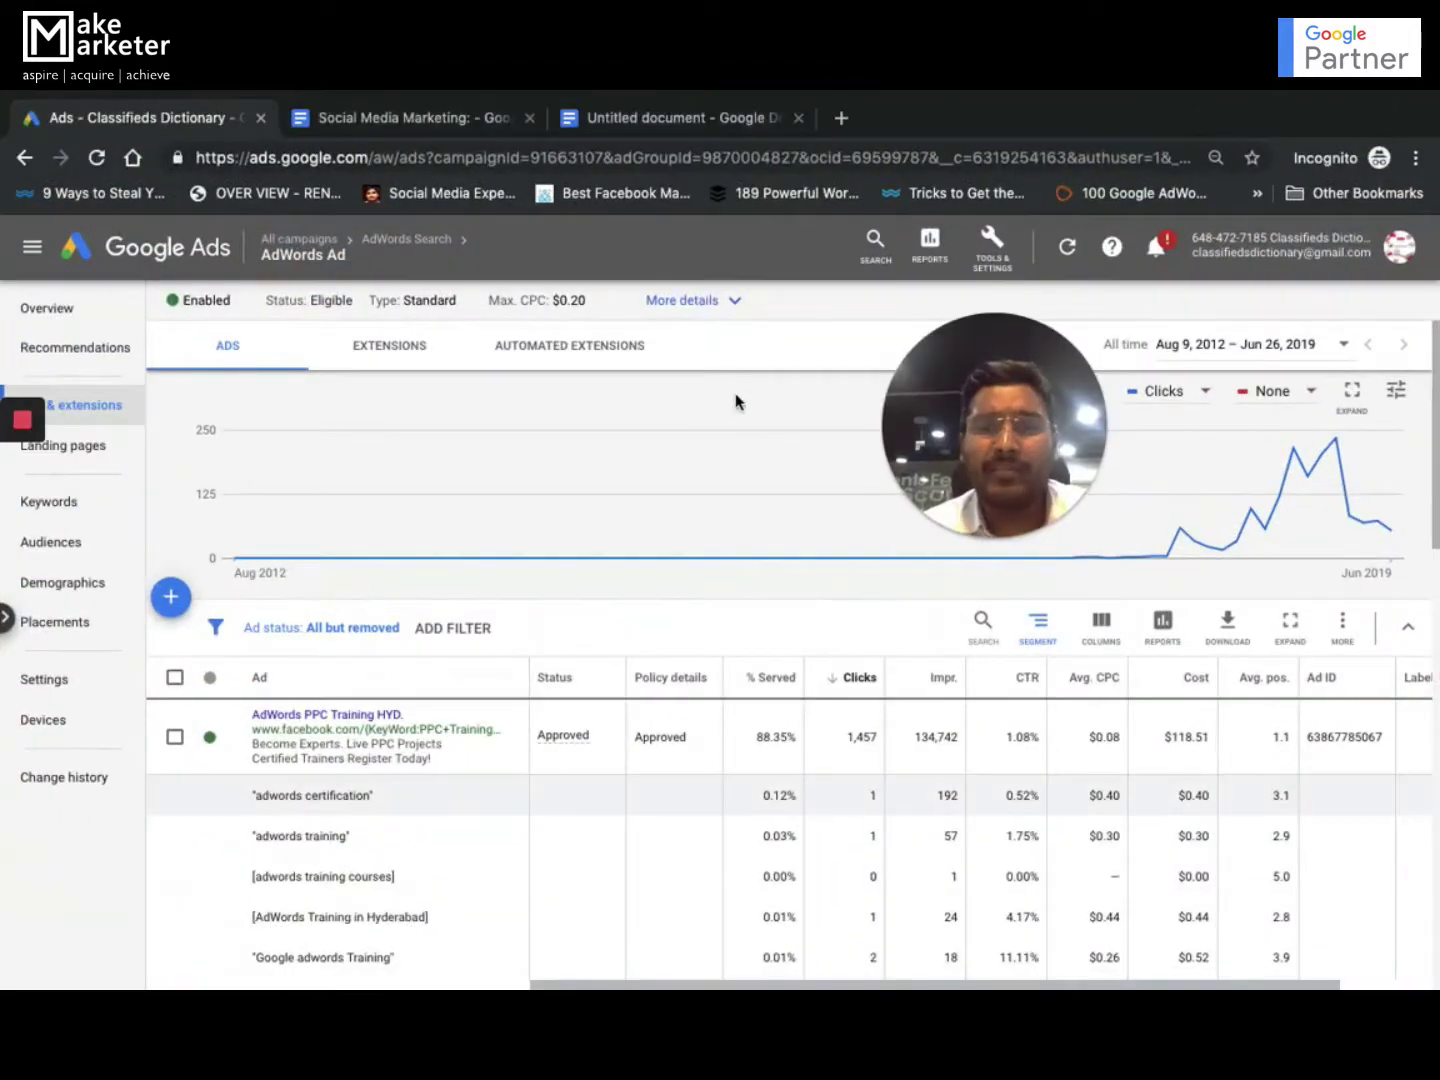
click(185, 598)
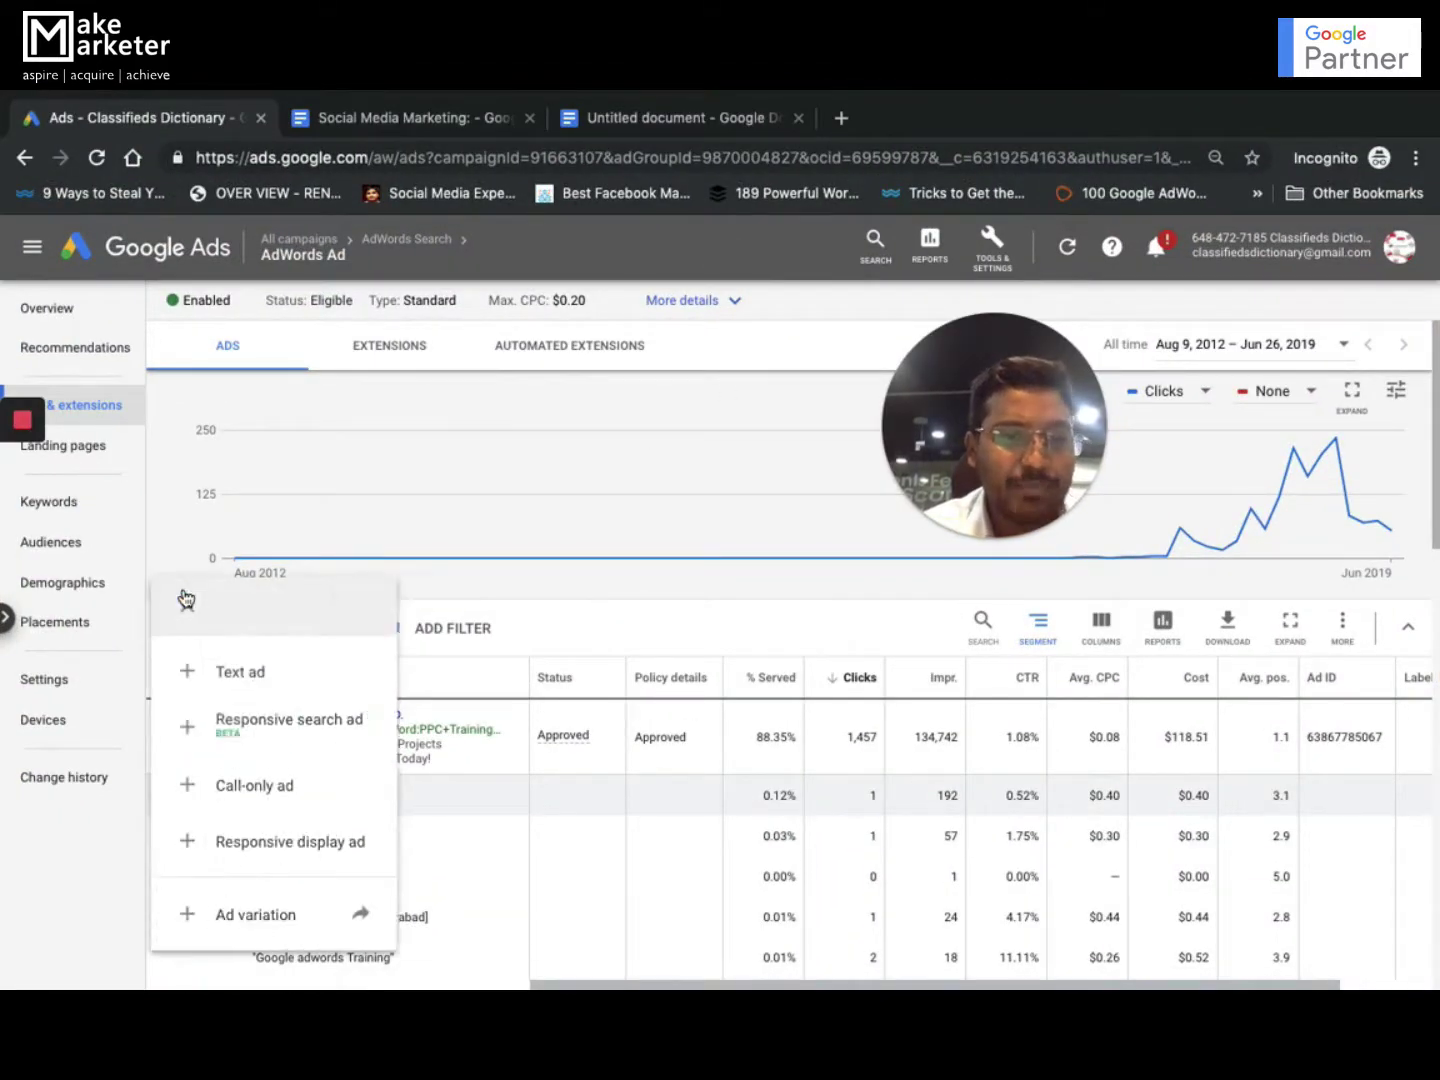
click(276, 677)
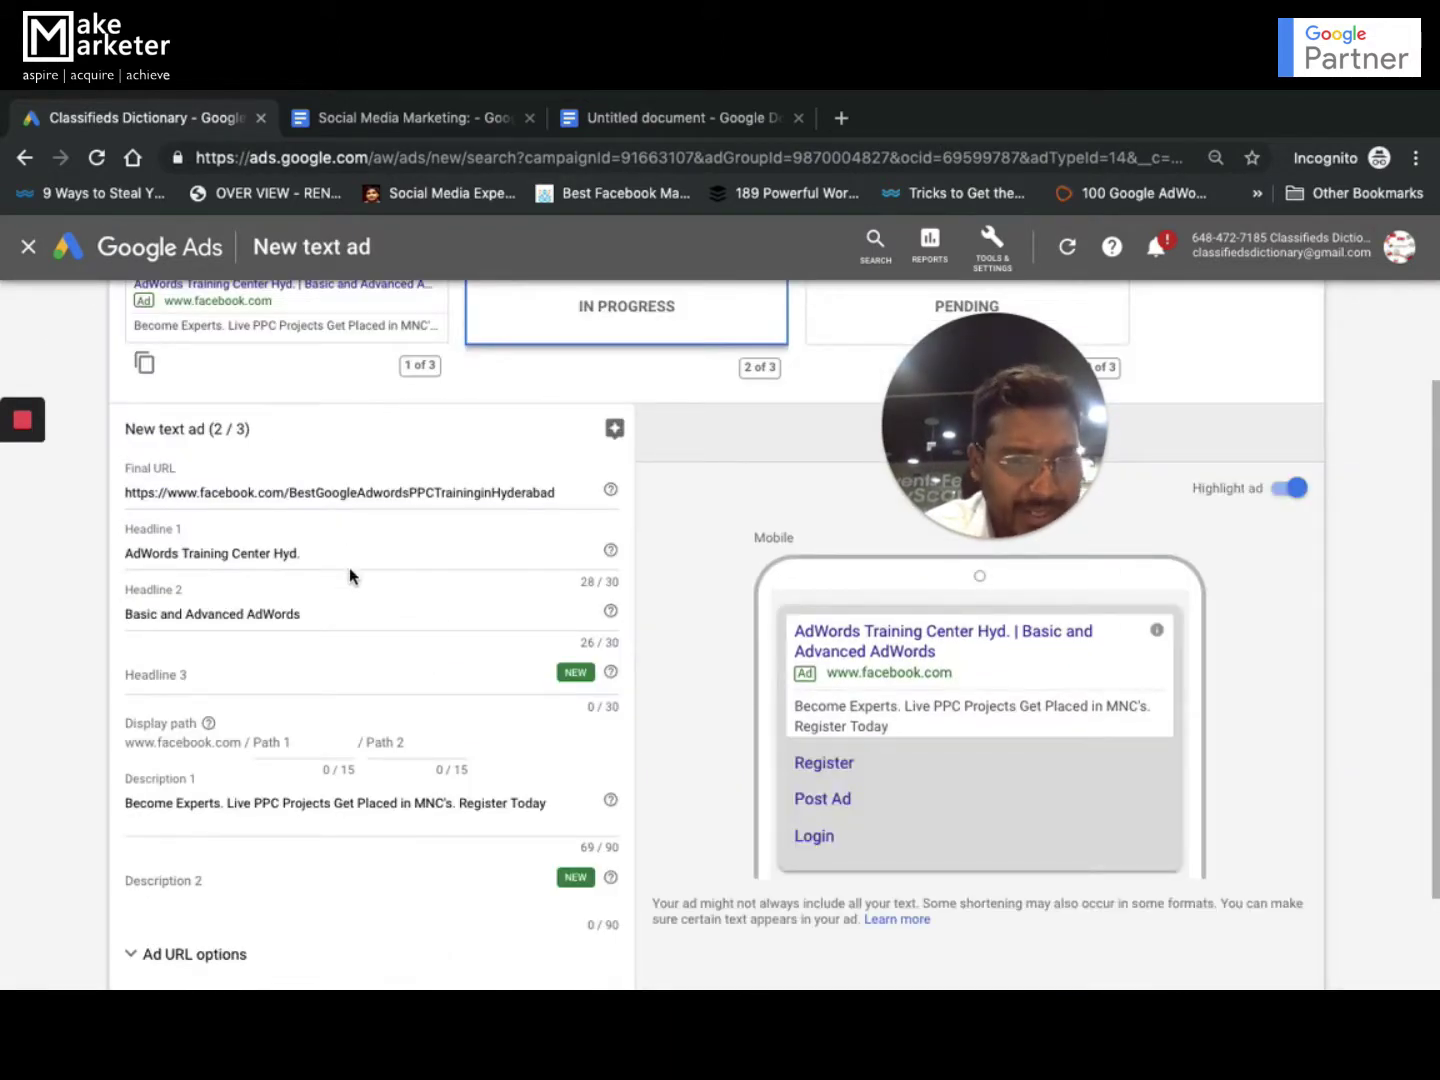
Replace Headline 1's 'AdWords Training Center Hyd.' text with a { to begin dynamic insertion
click(257, 668)
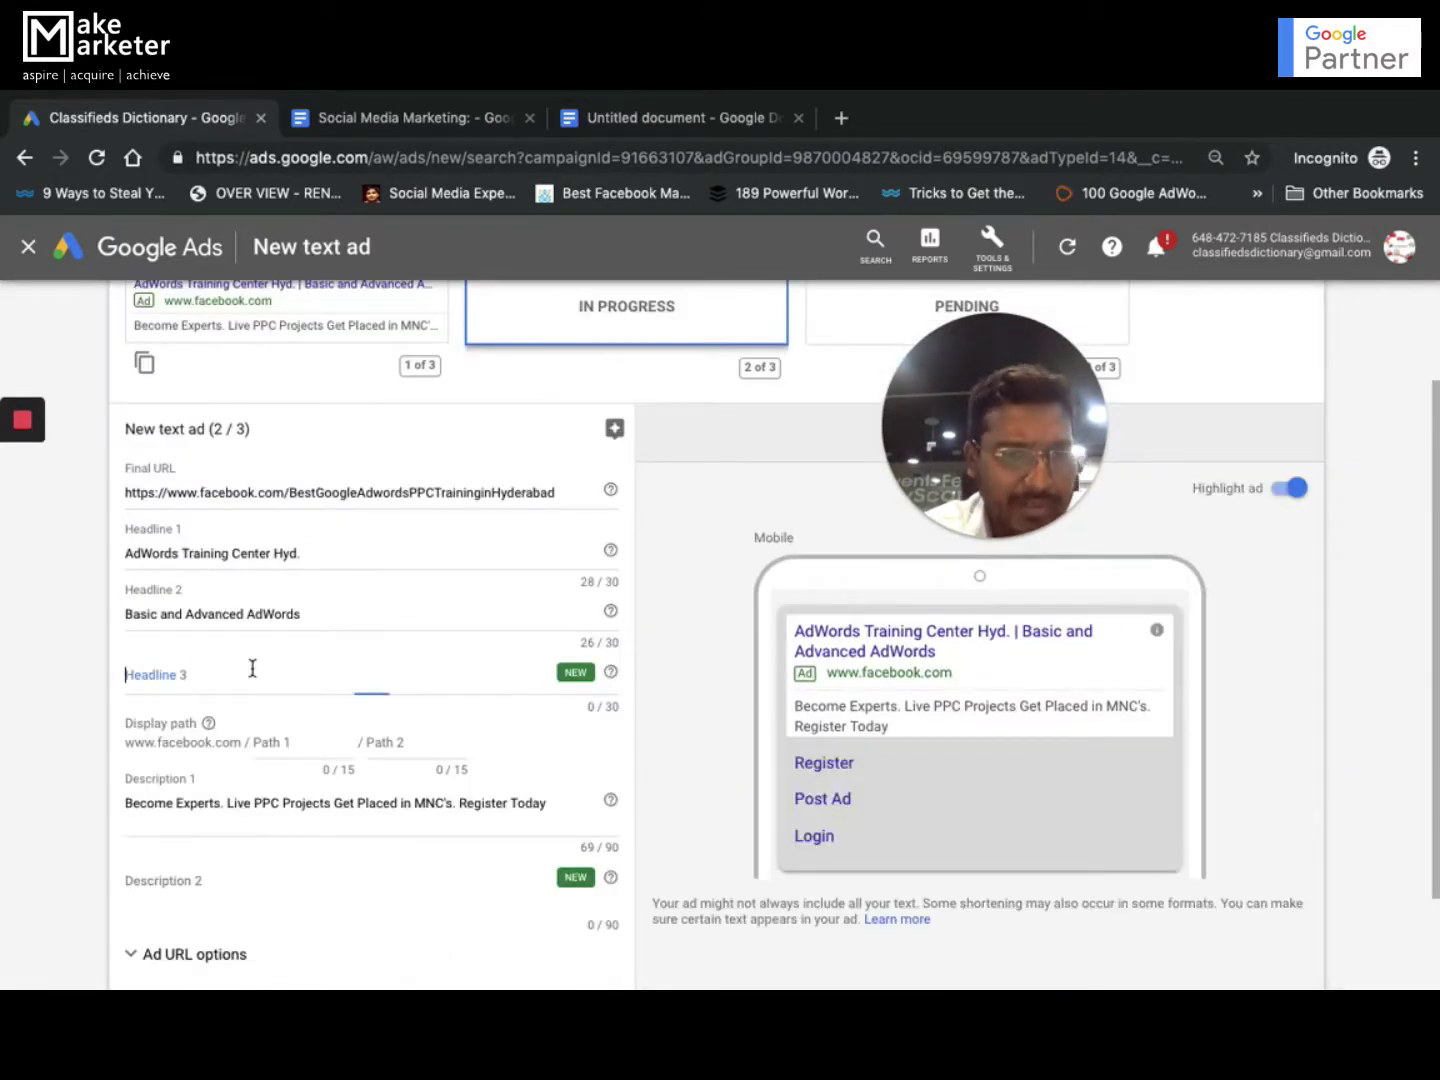
click(316, 553)
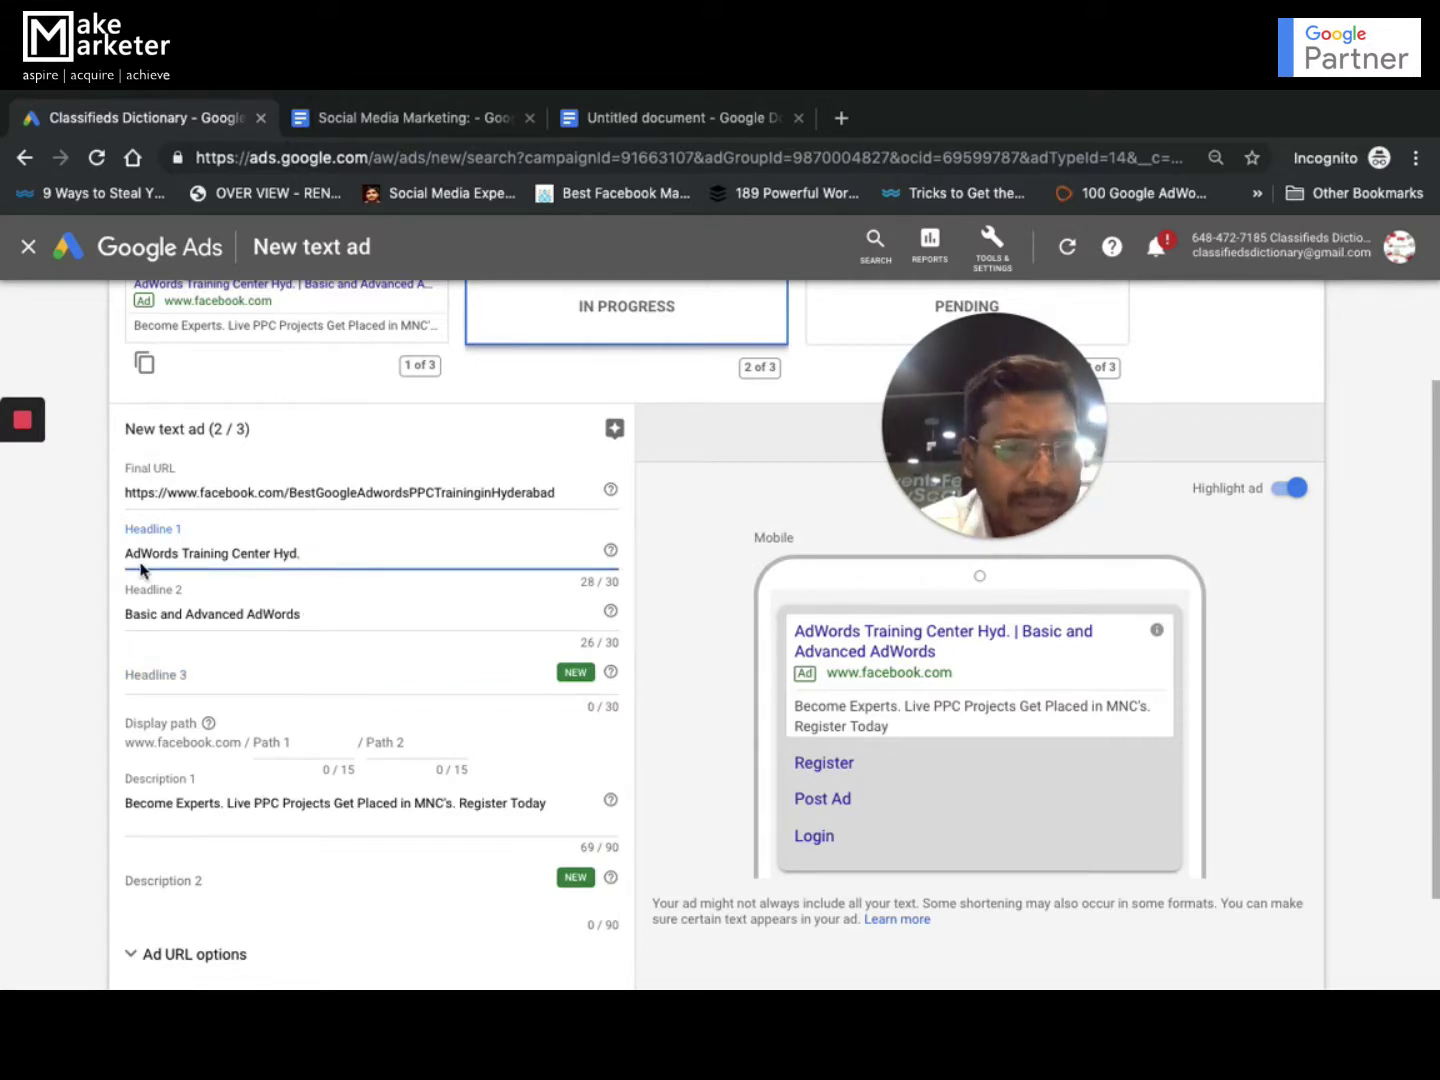
triple_click(129, 555)
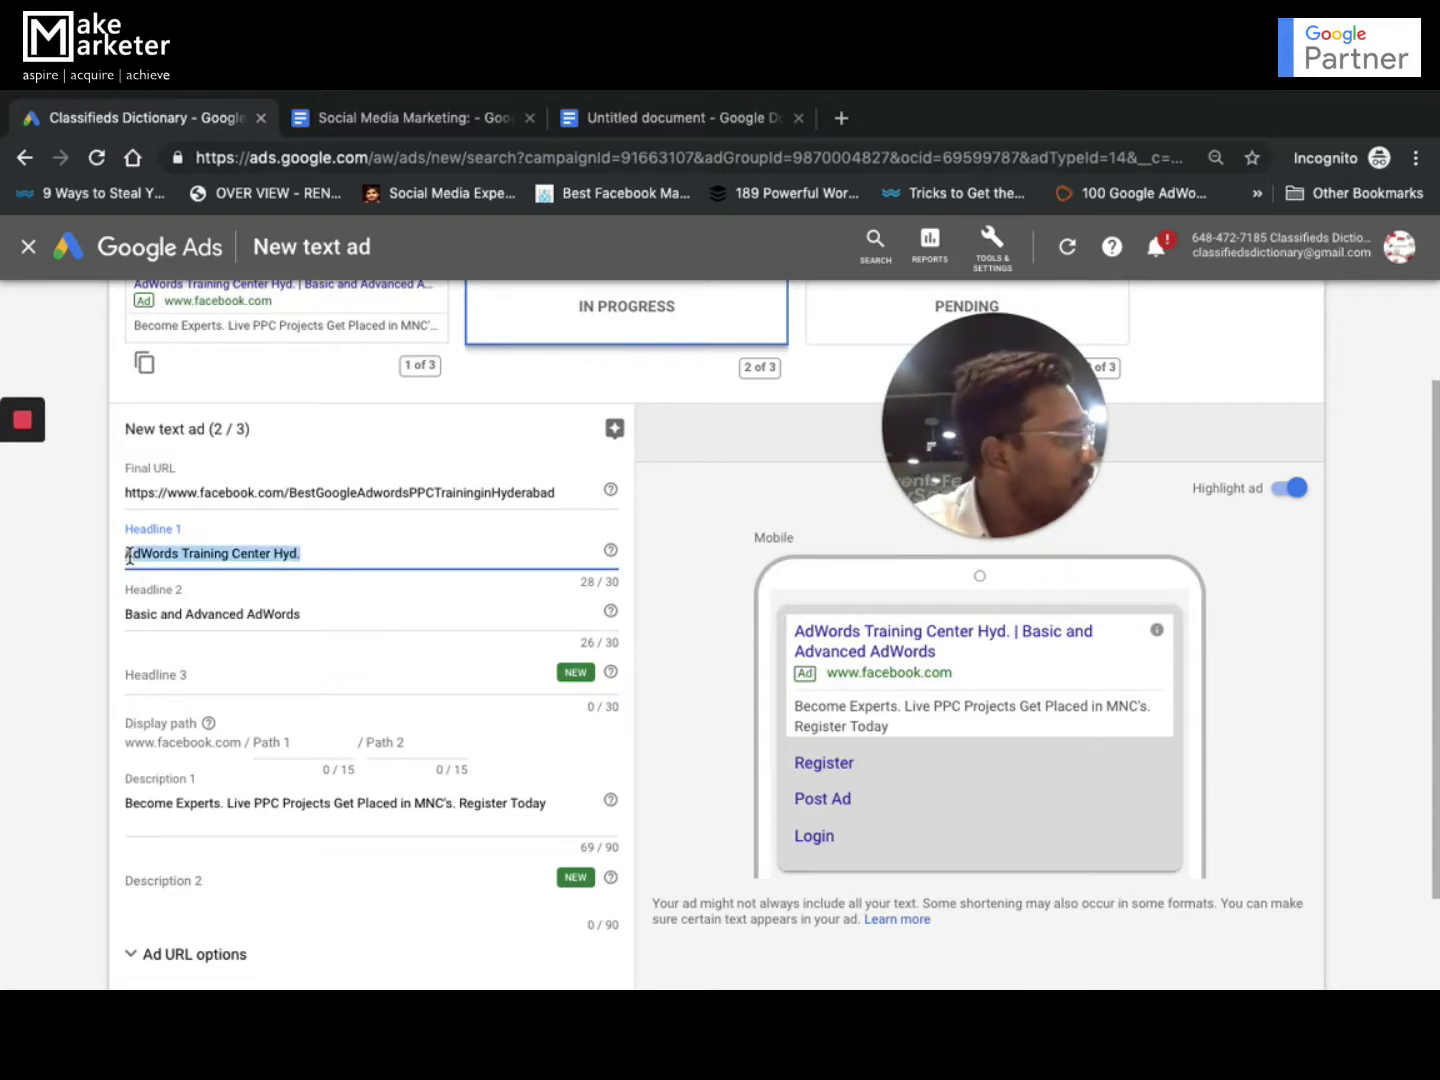
key(BackSpace)
text({)
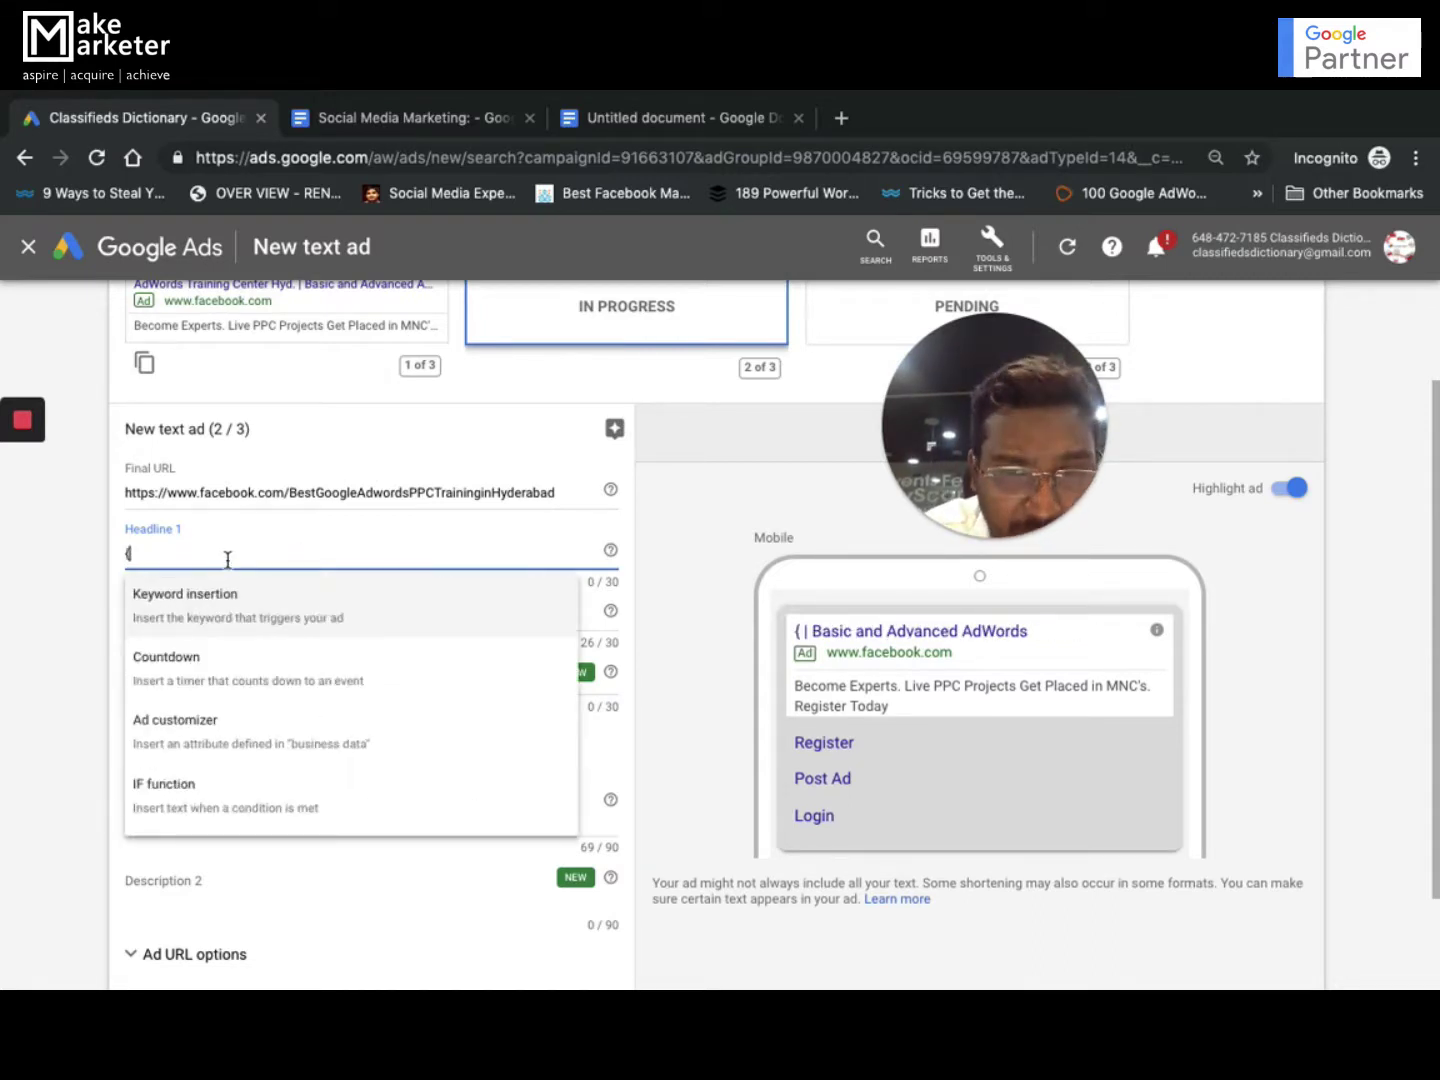
Insert a keyword placeholder in Headline 1 with sentence-case default text 'Digital Marketing Bootcamp'
click(237, 618)
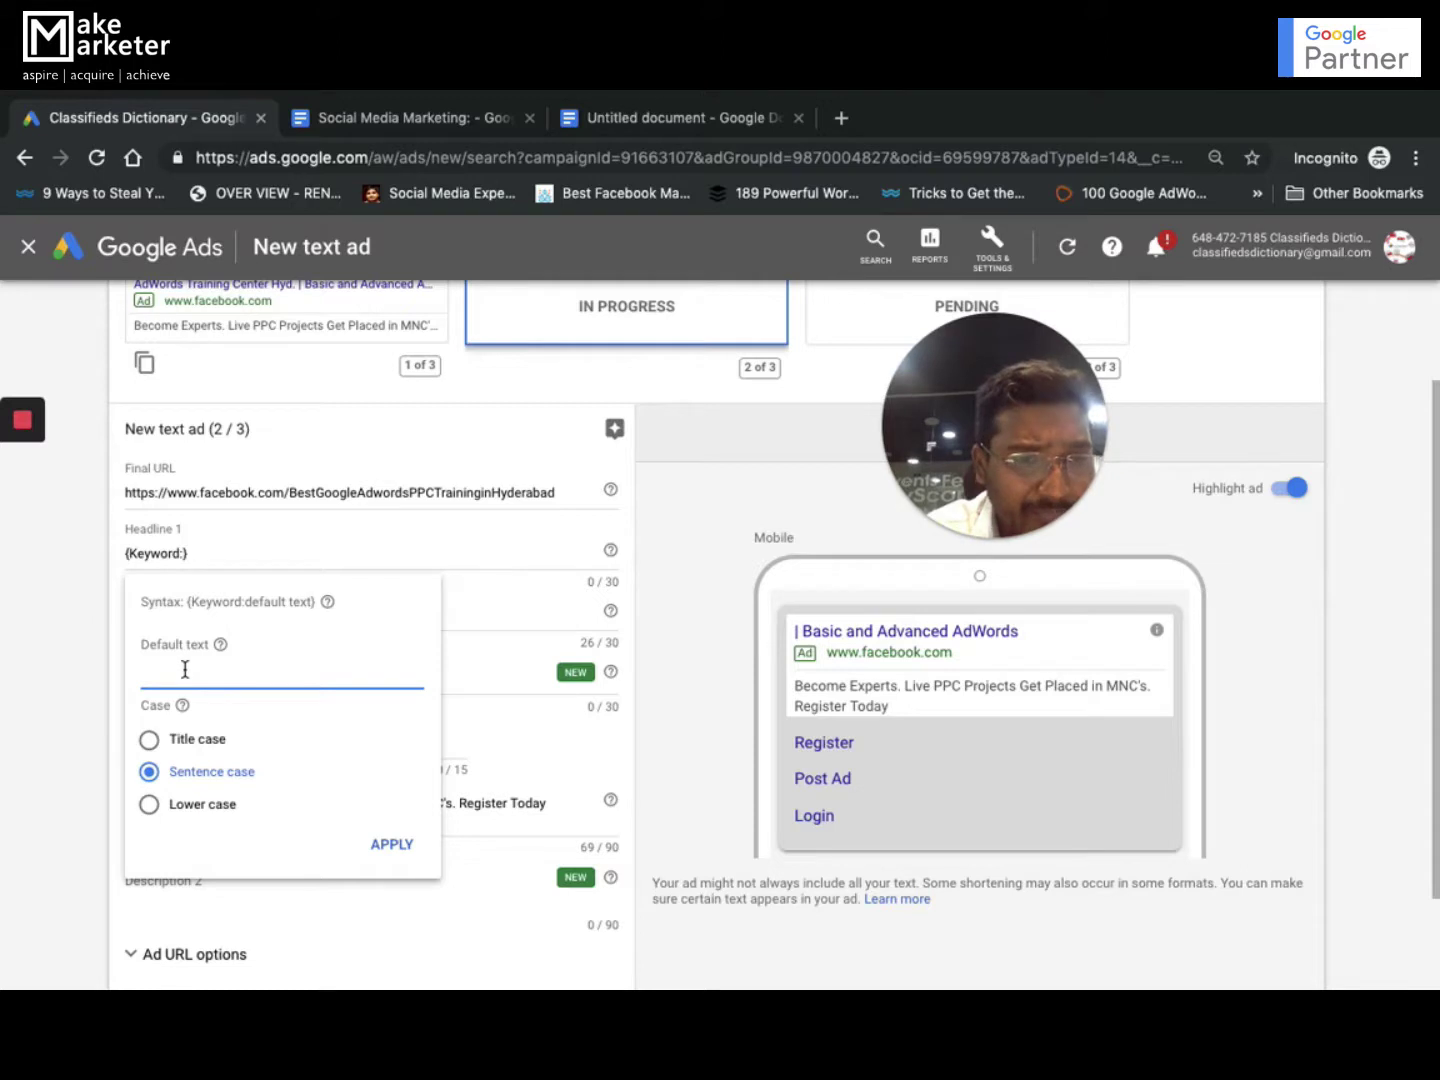
click(23, 476)
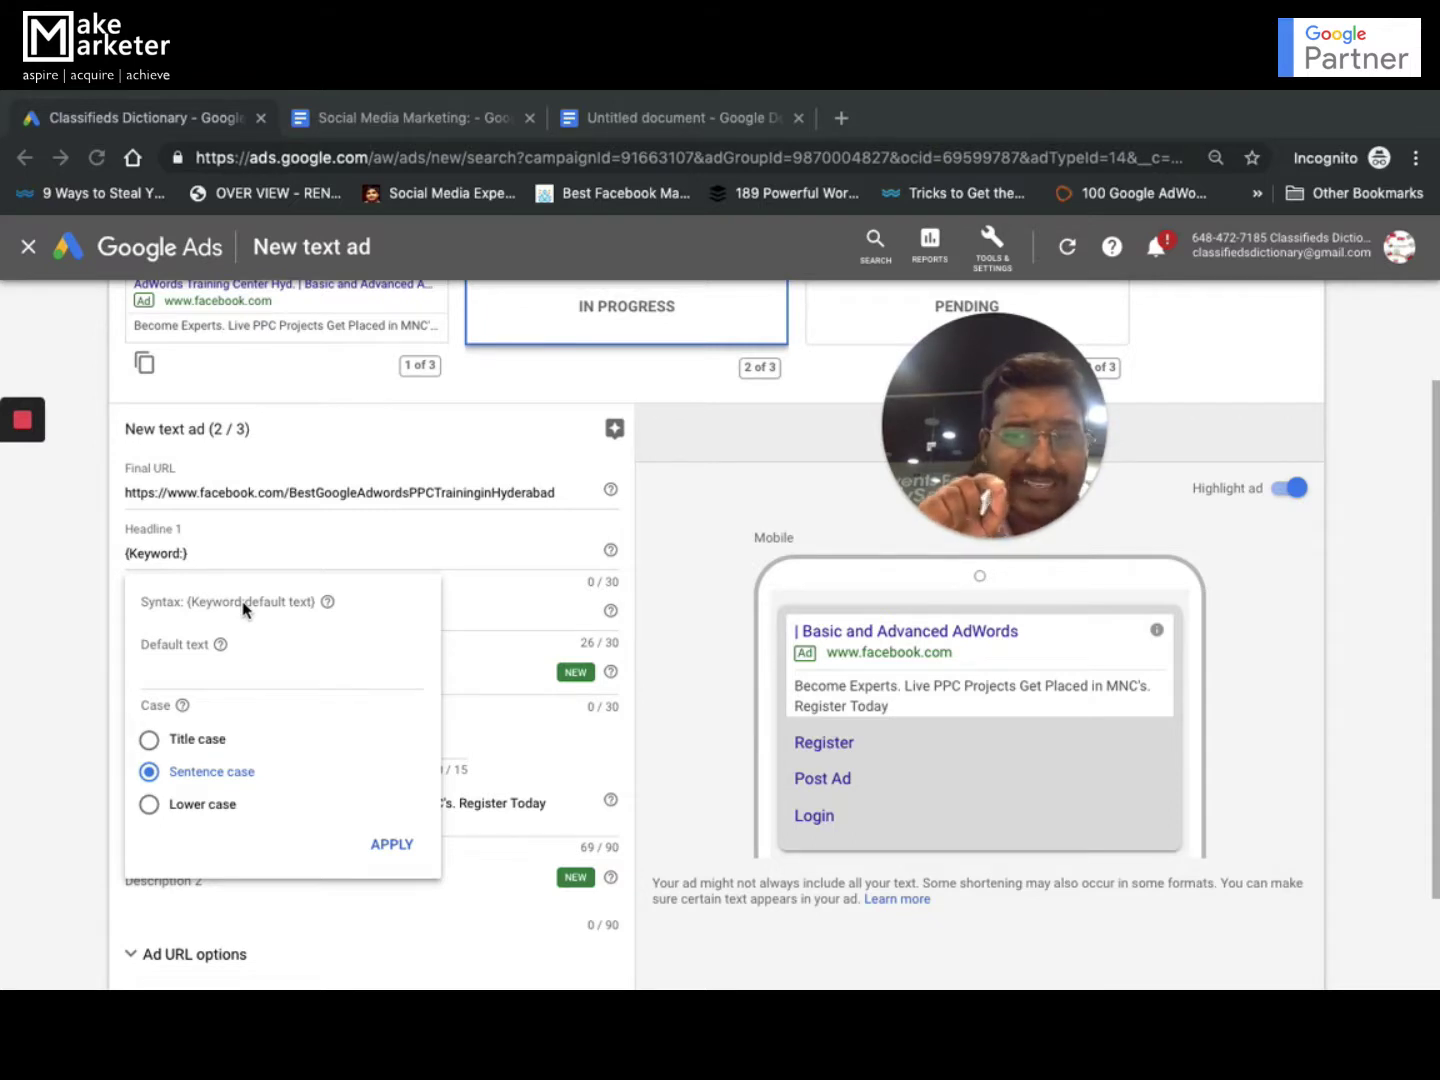
click(224, 670)
text(Digital Marketing B)
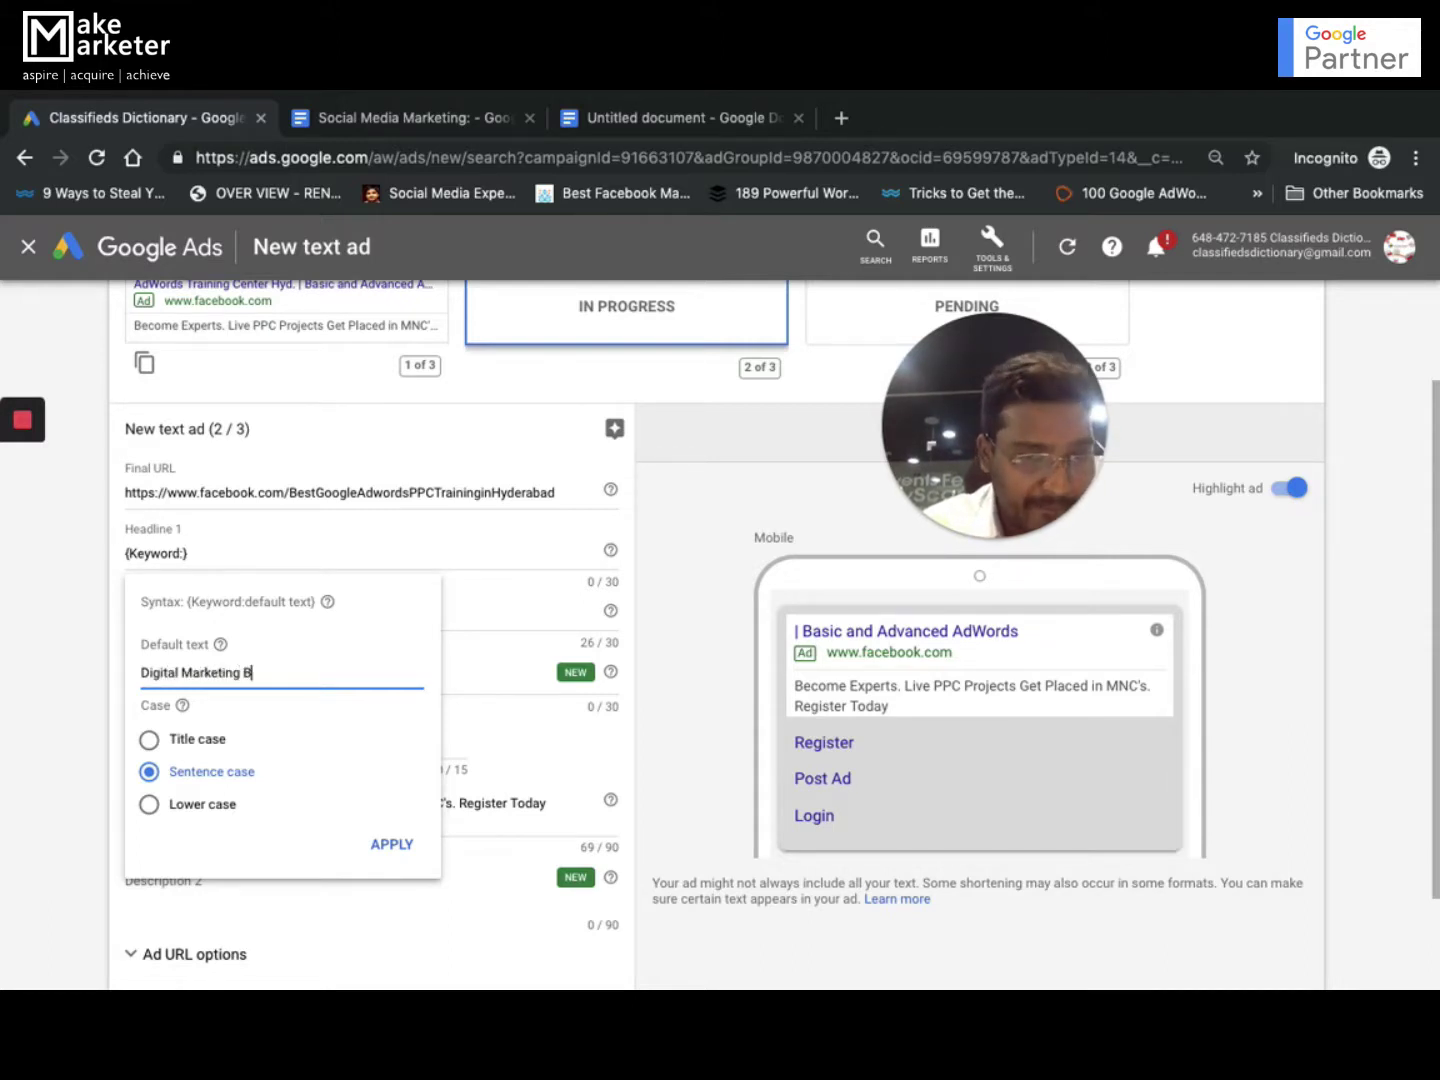
text(ootcamp})
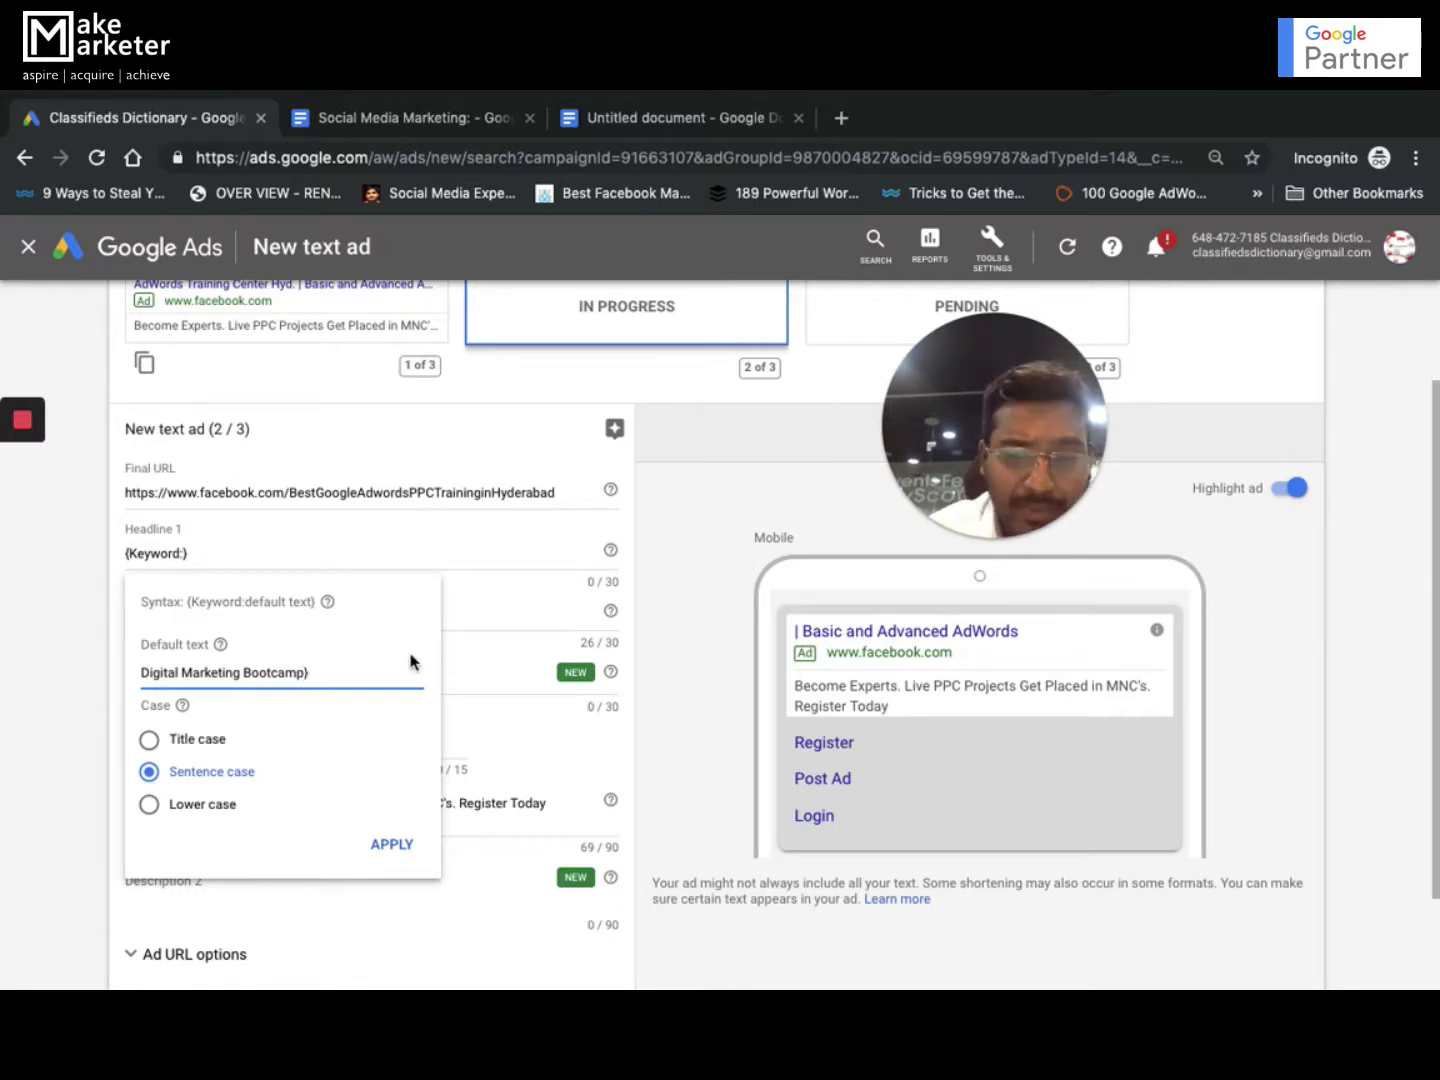
key(BackSpace)
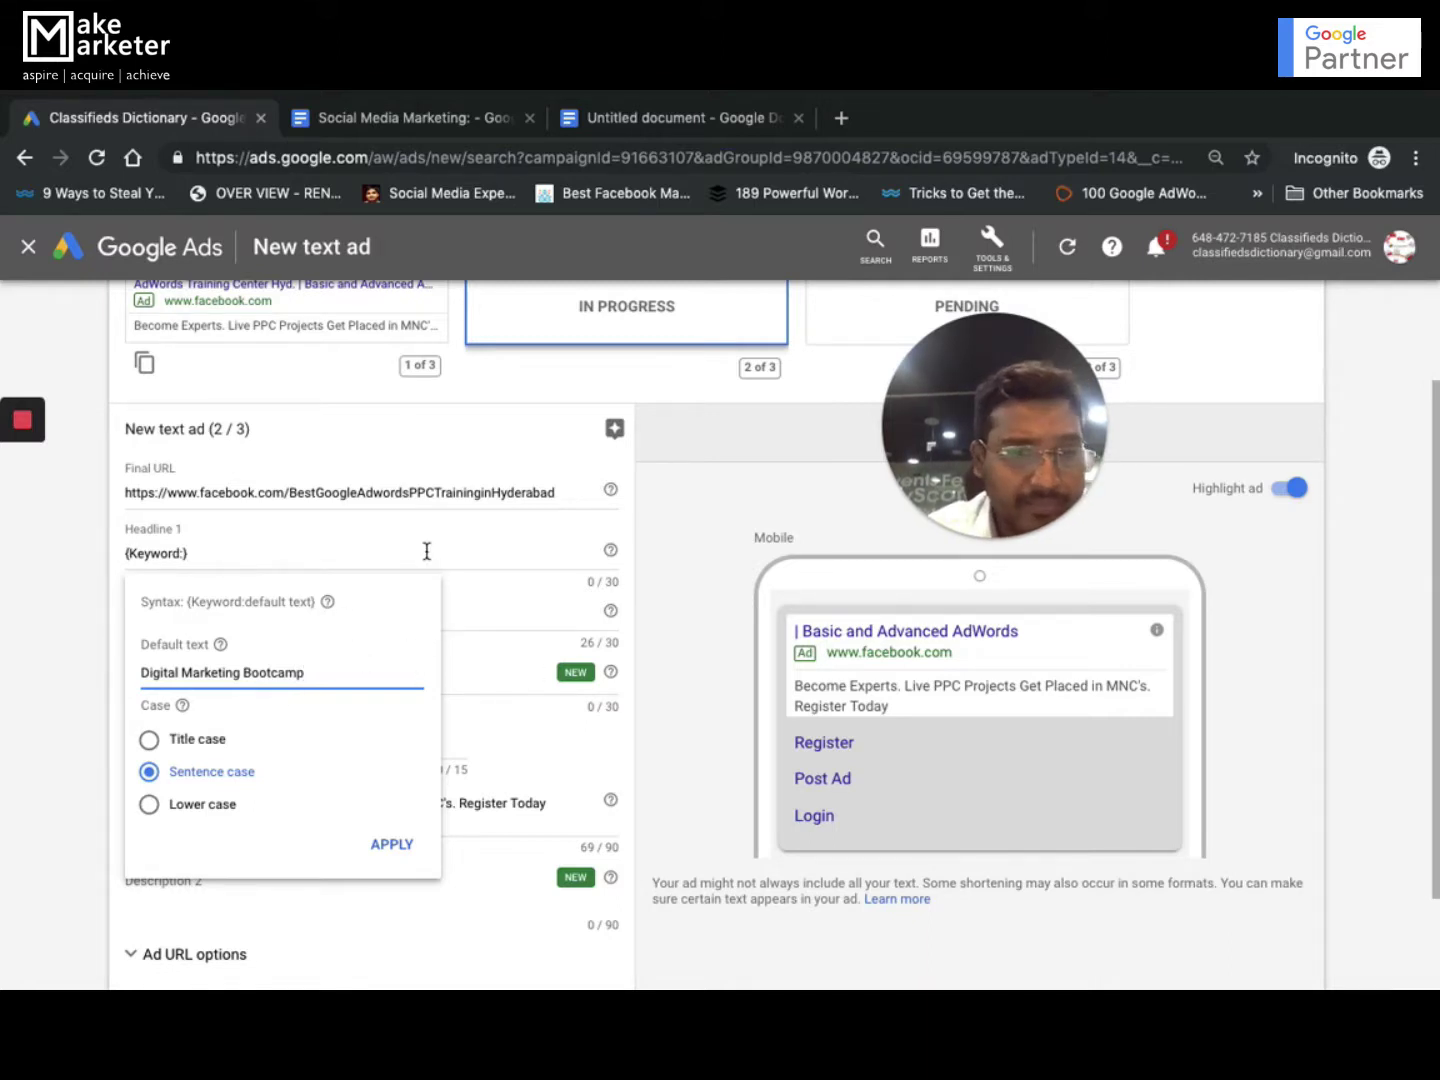
Apply {Keyword:Digital Marketing Bootcamp} to Headline 1 and switch to the Excel keyword sheet
click(392, 848)
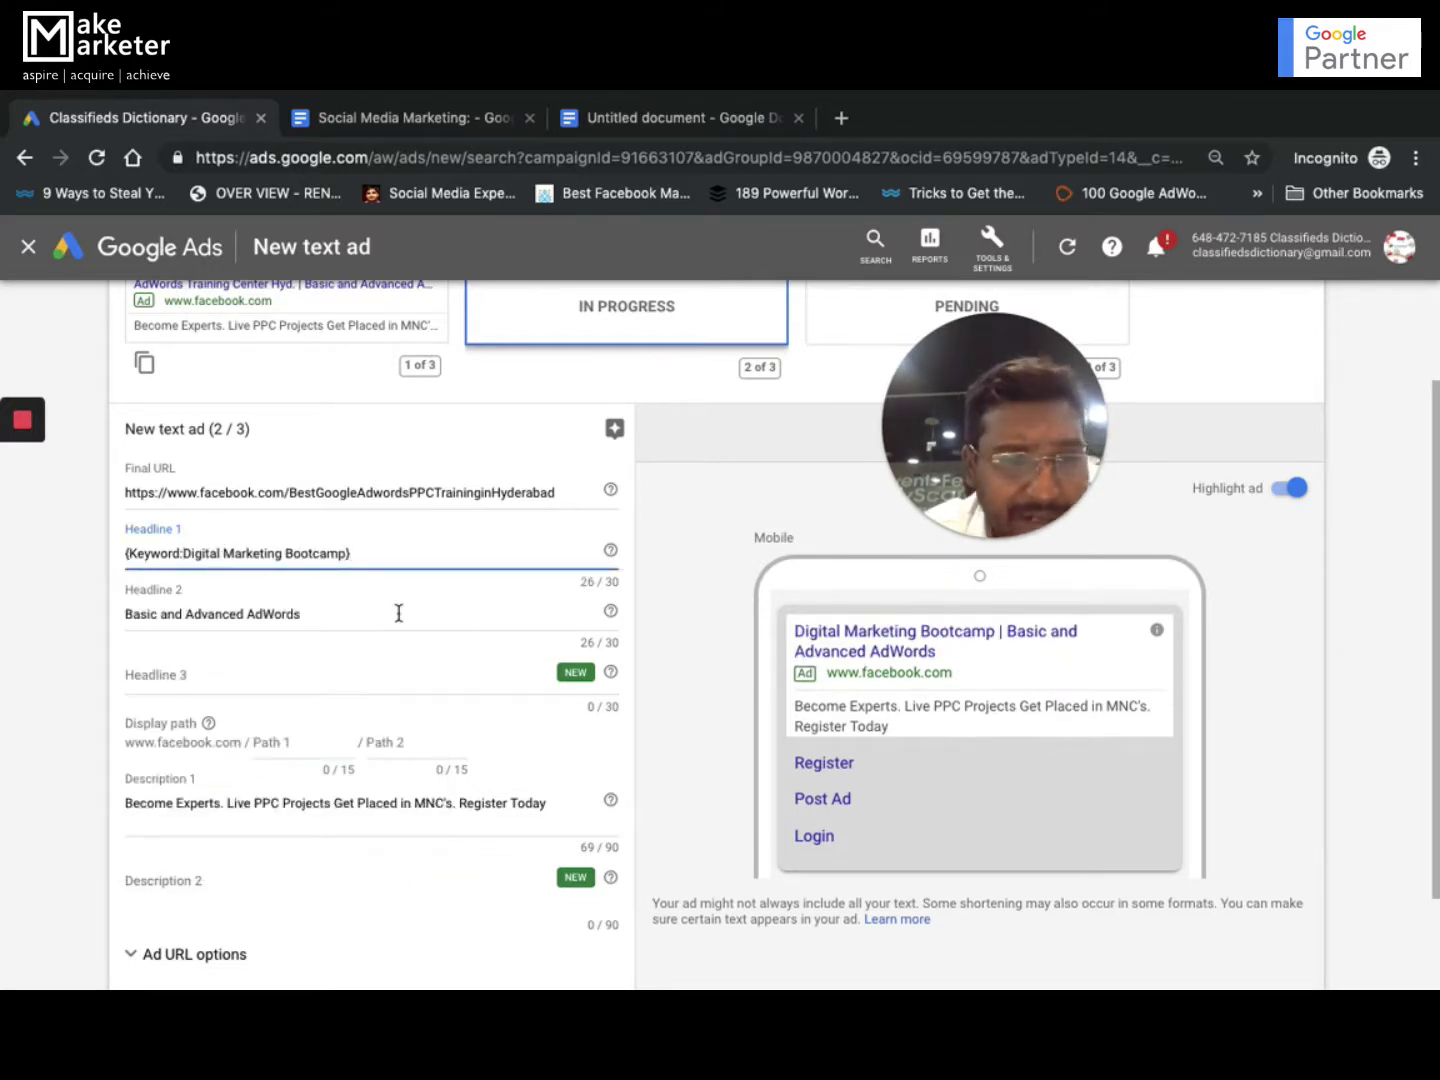
drag(125, 554, 221, 553)
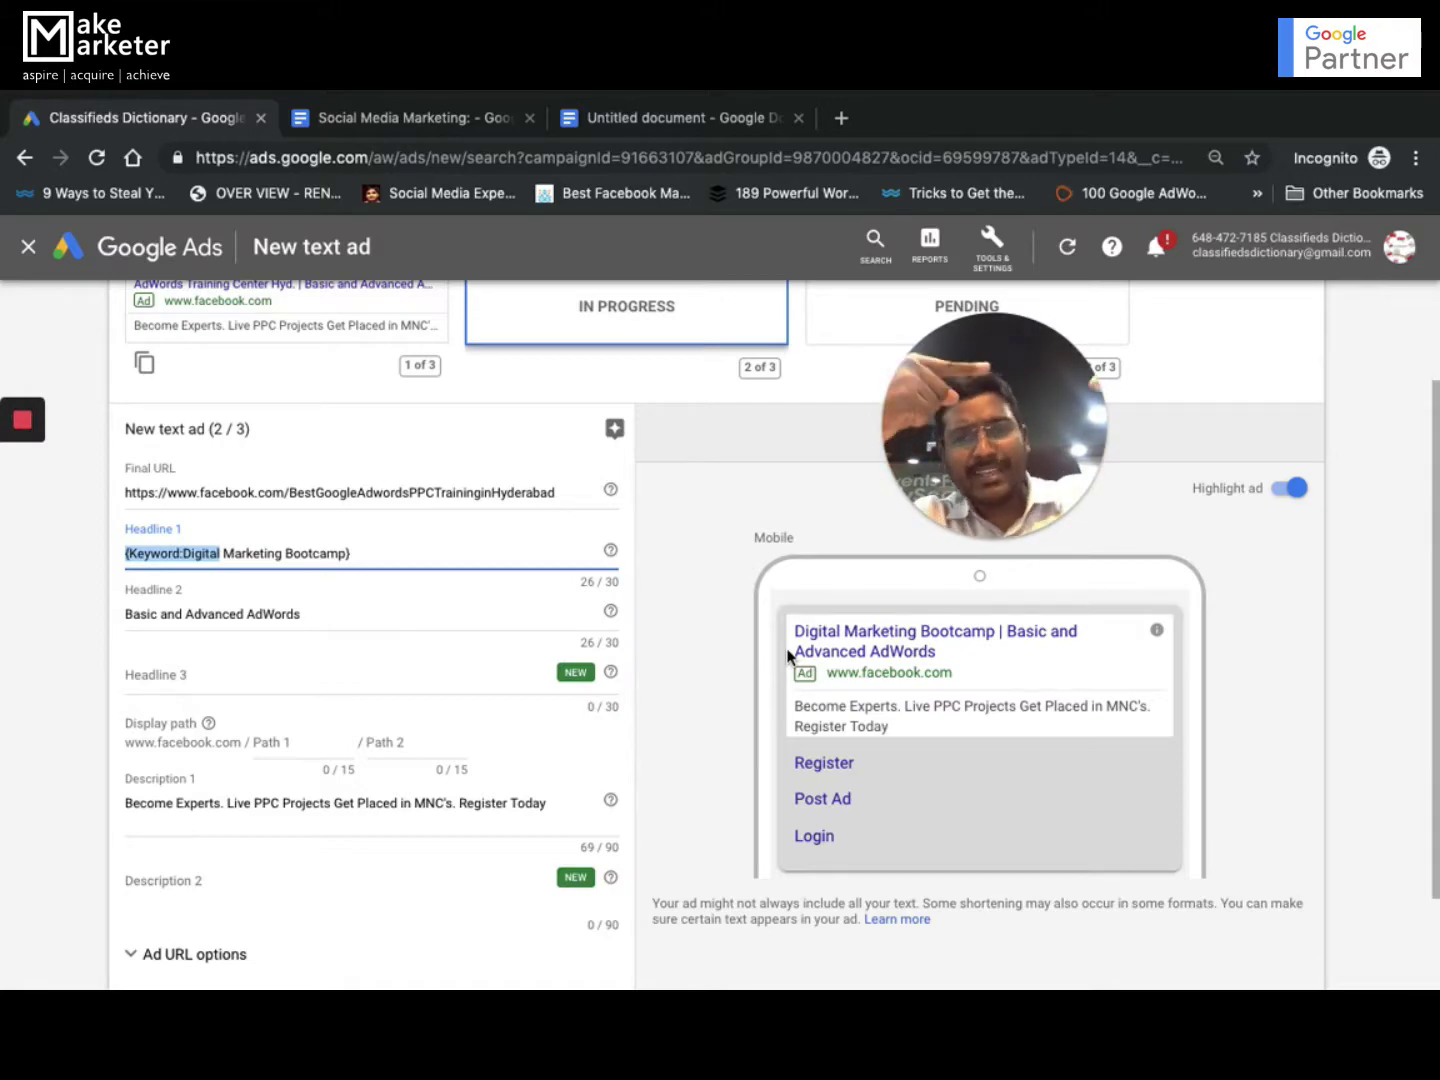
key(ctrl+Up)
click(1085, 758)
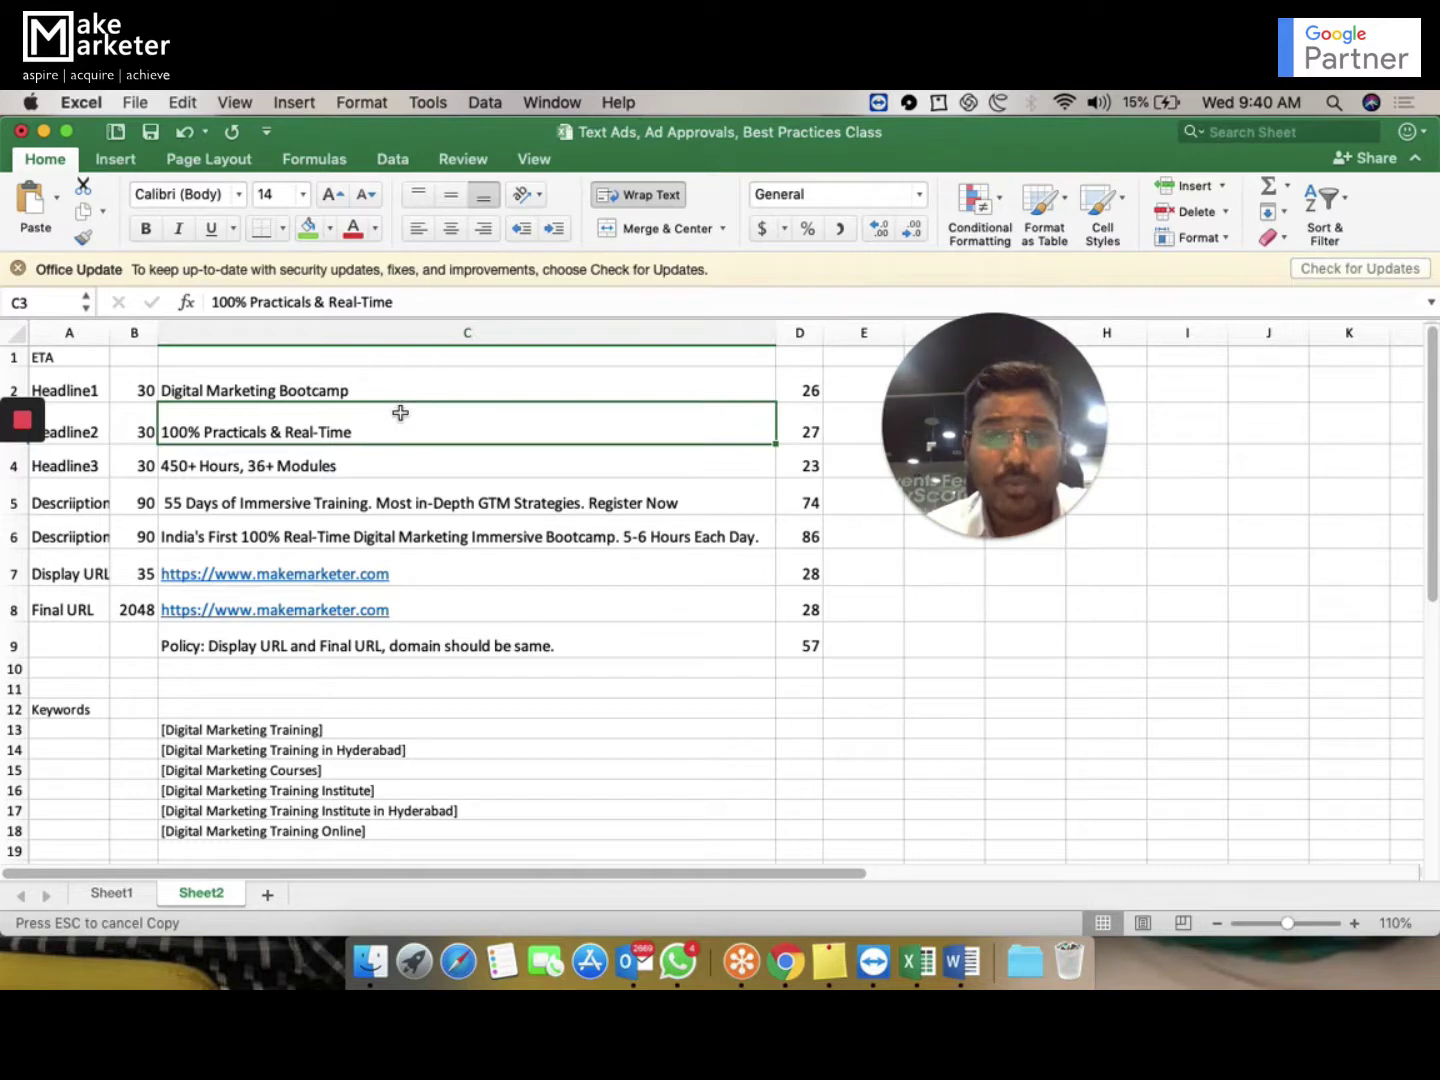
Check the Digital Marketing Training keyword in C13, then return to the Google Ads ad editor
click(316, 729)
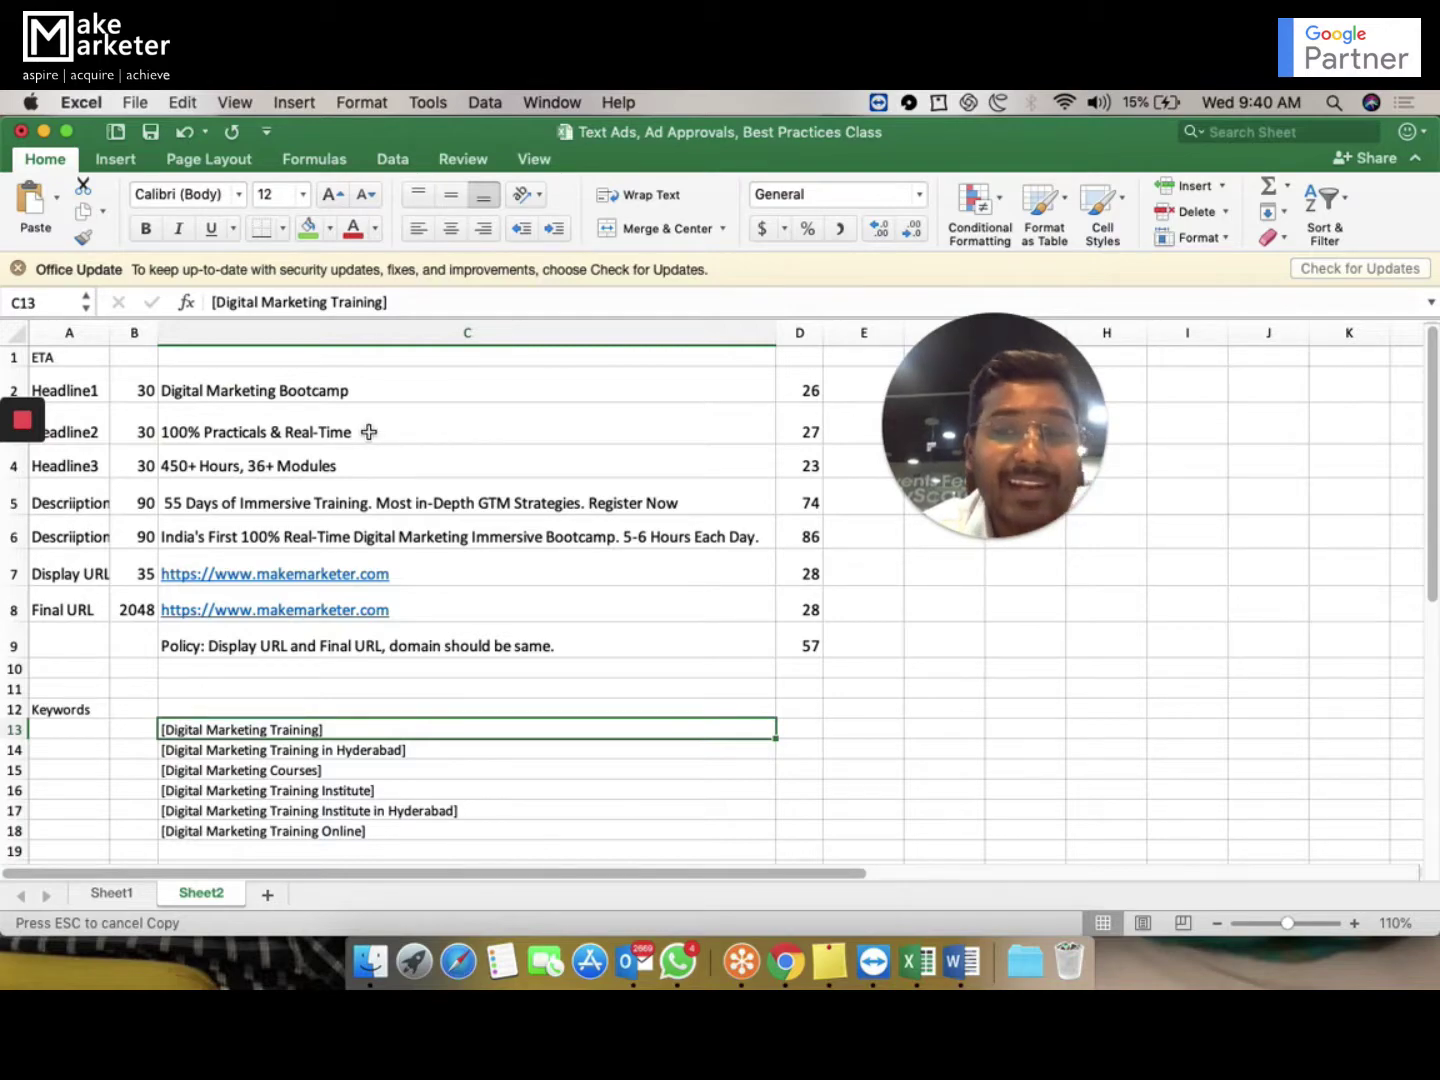
key(ctrl+Up)
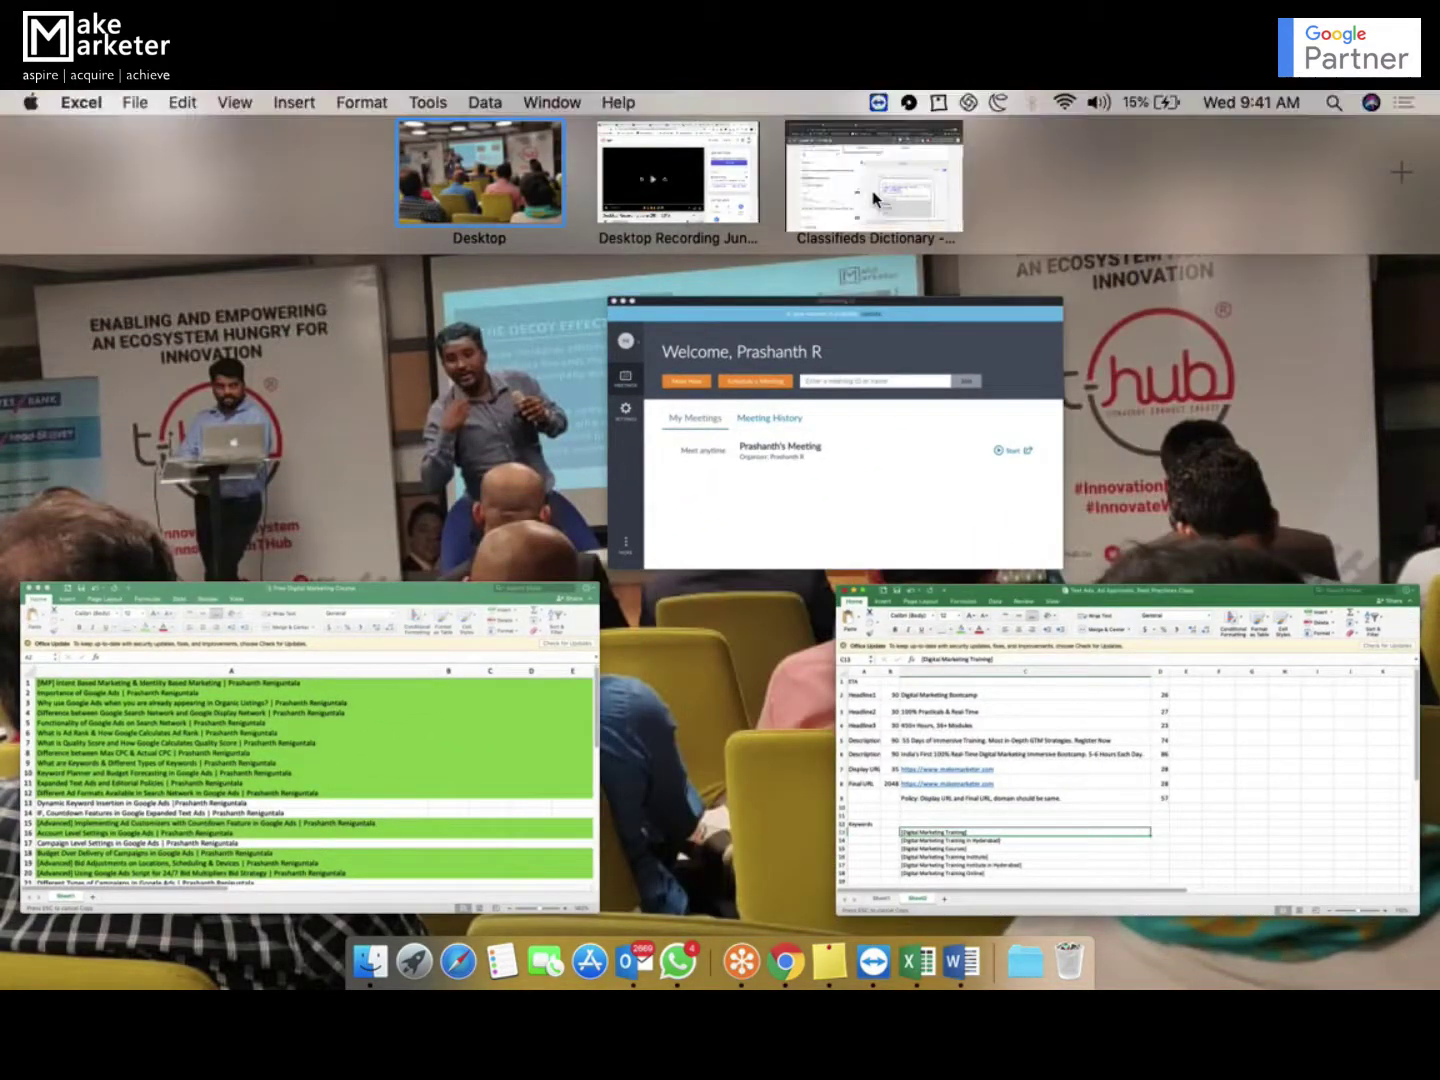
click(806, 206)
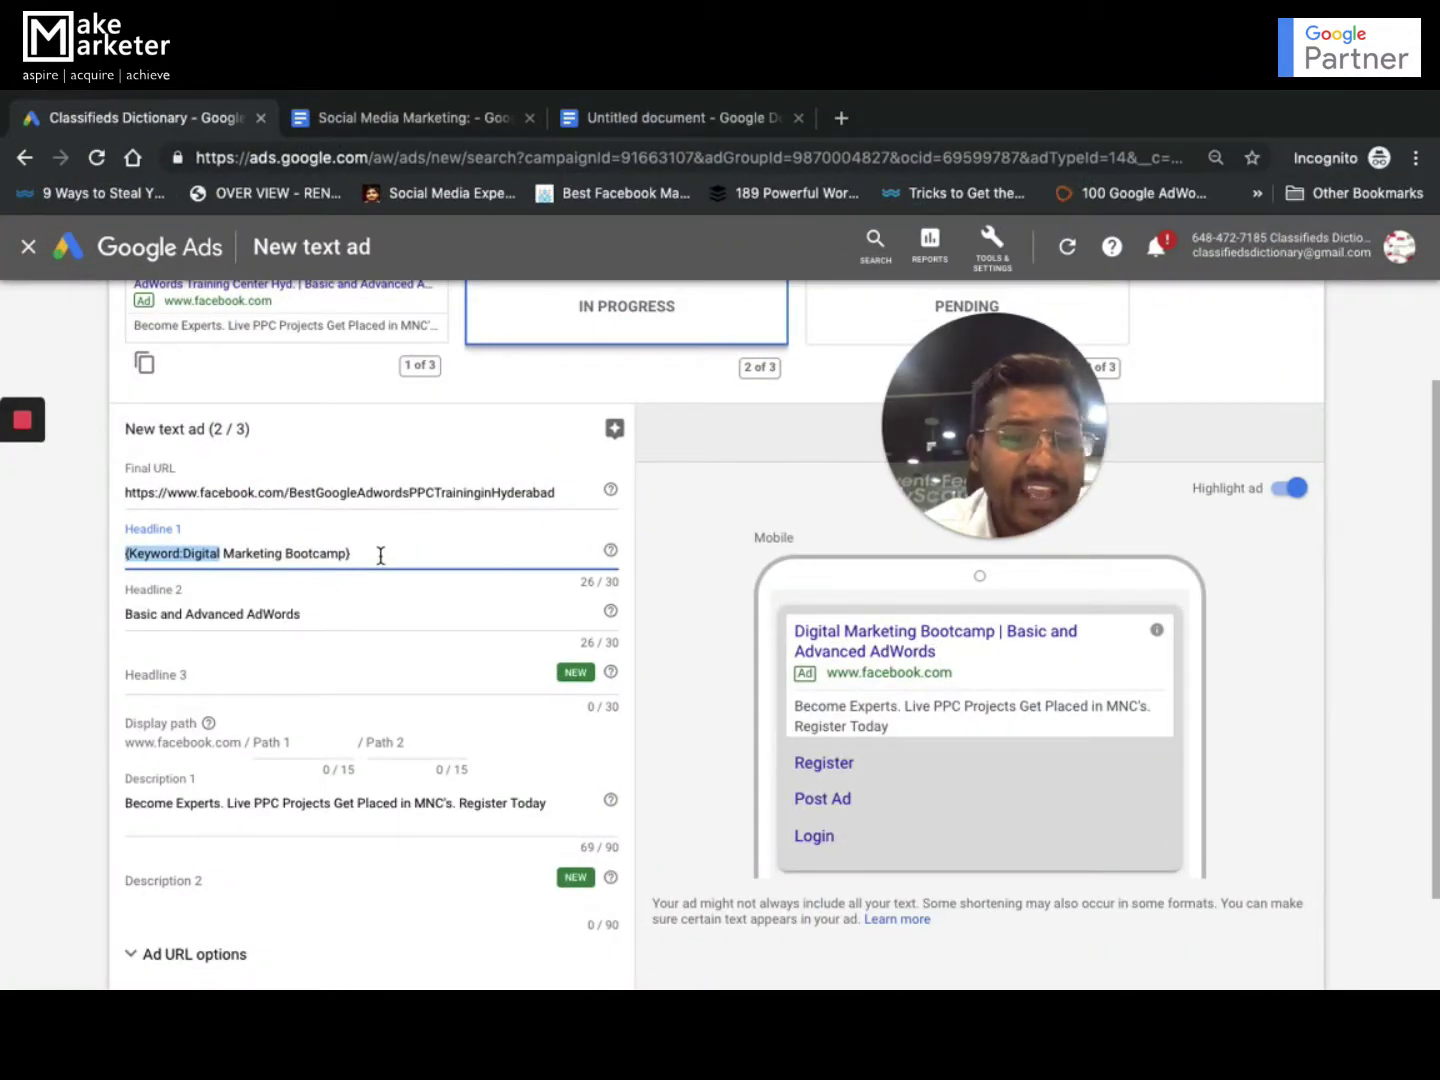
Review Headline 1's keyword insertion default text, then switch back to the Excel keyword list
click(348, 554)
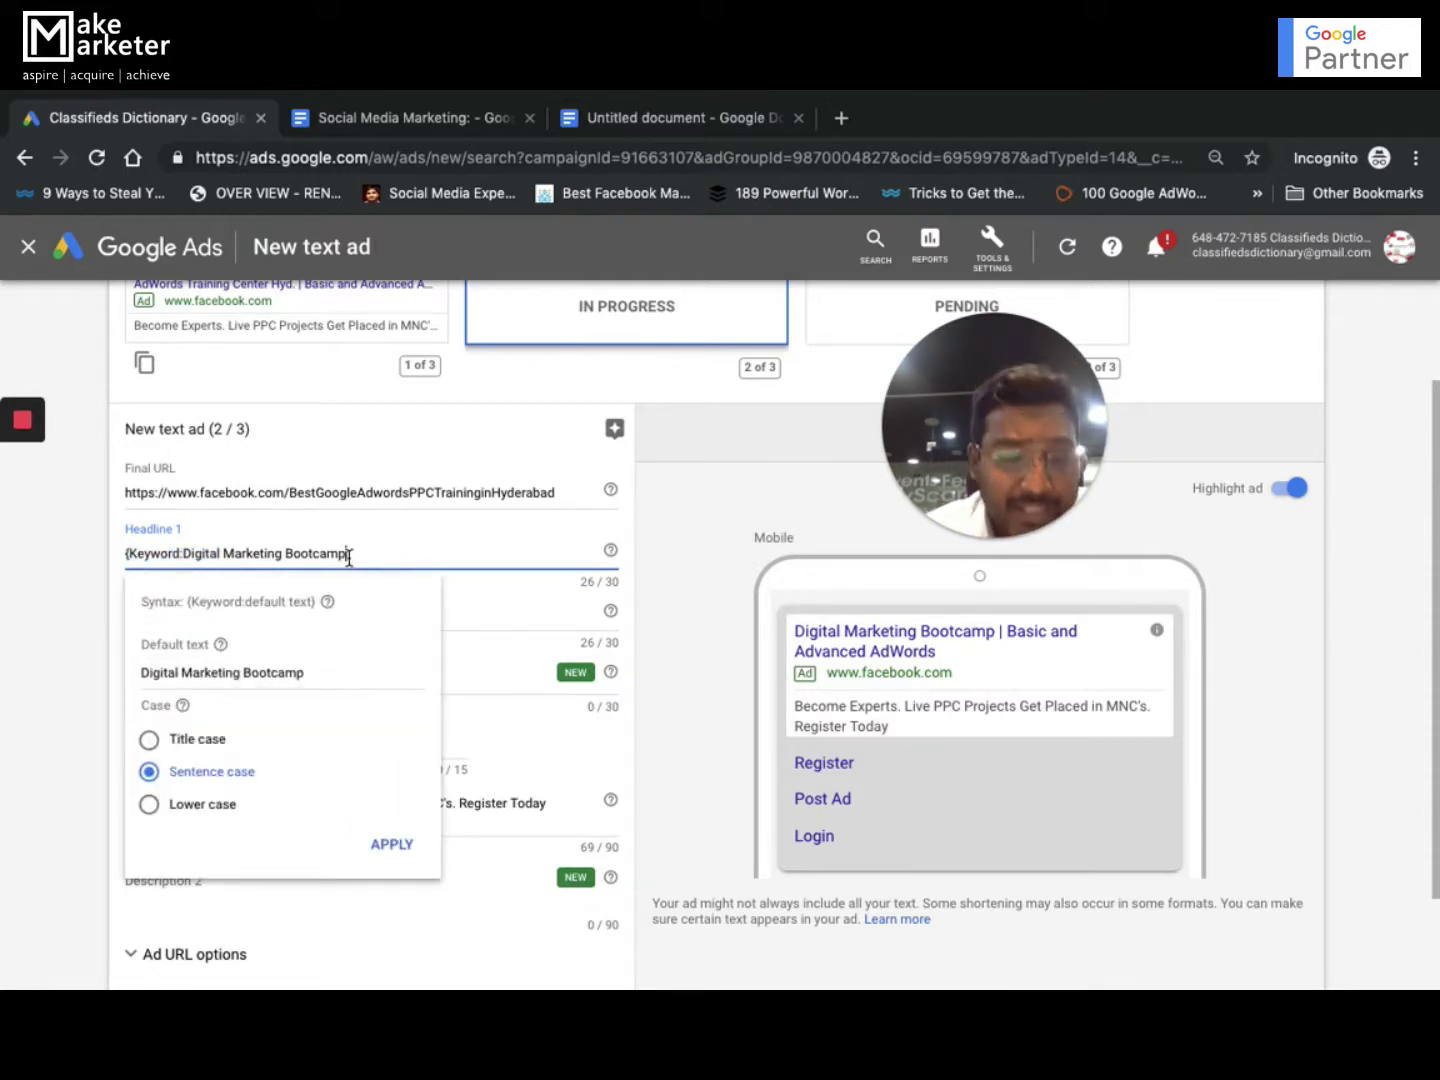
drag(349, 557, 184, 551)
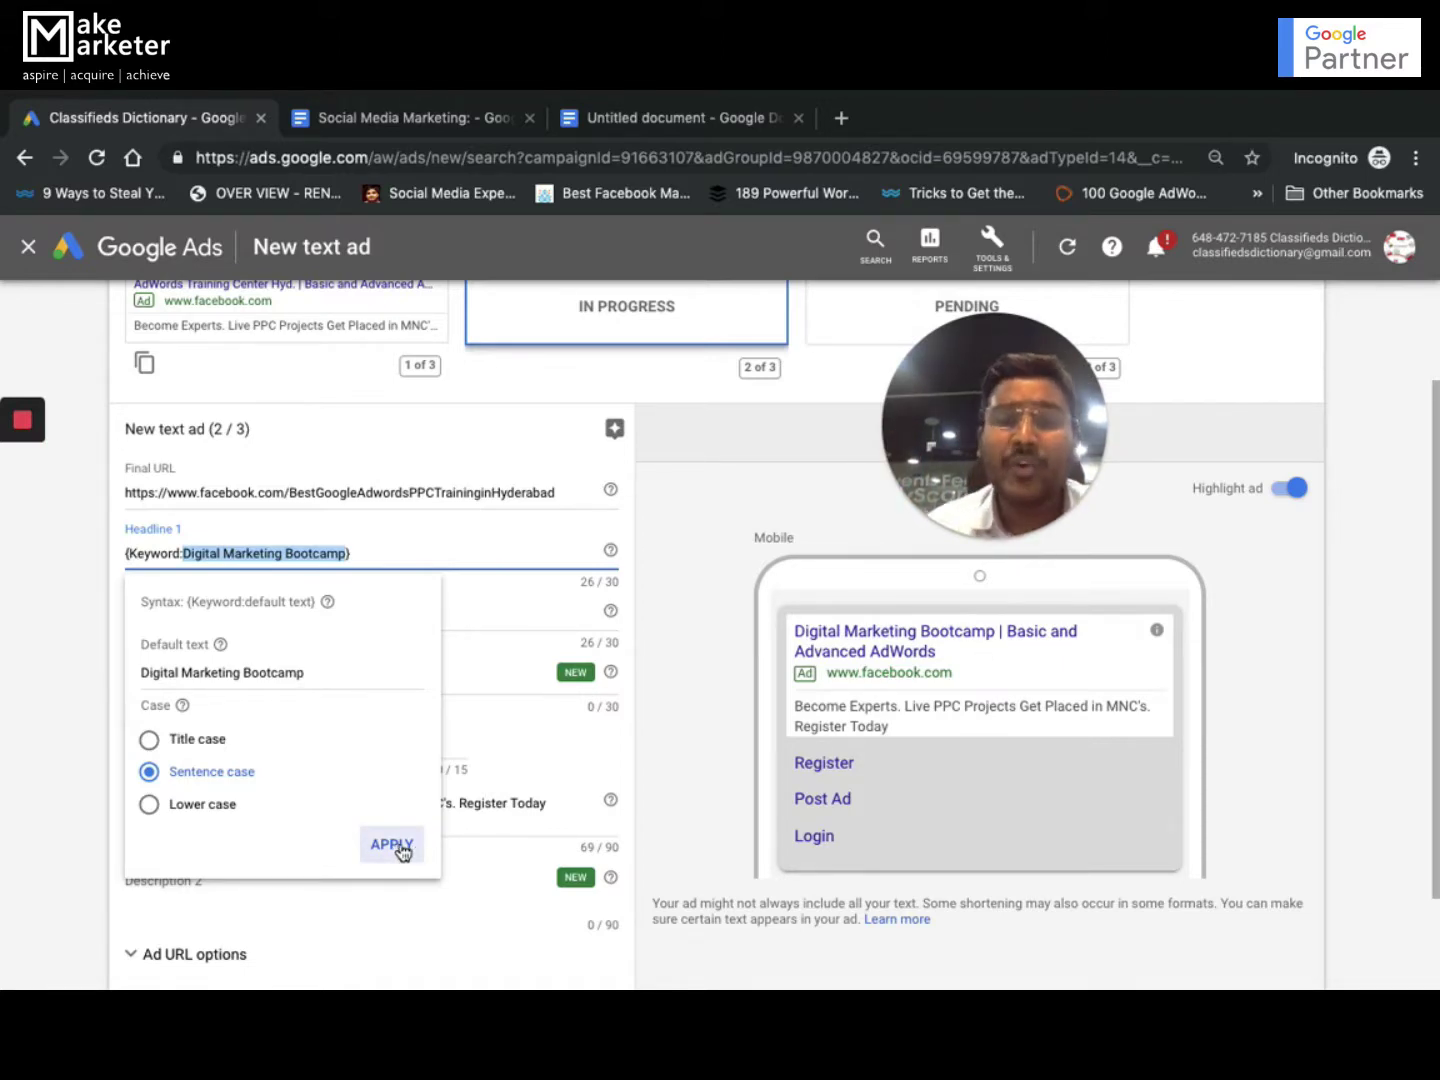
key(ctrl+Up)
click(1069, 827)
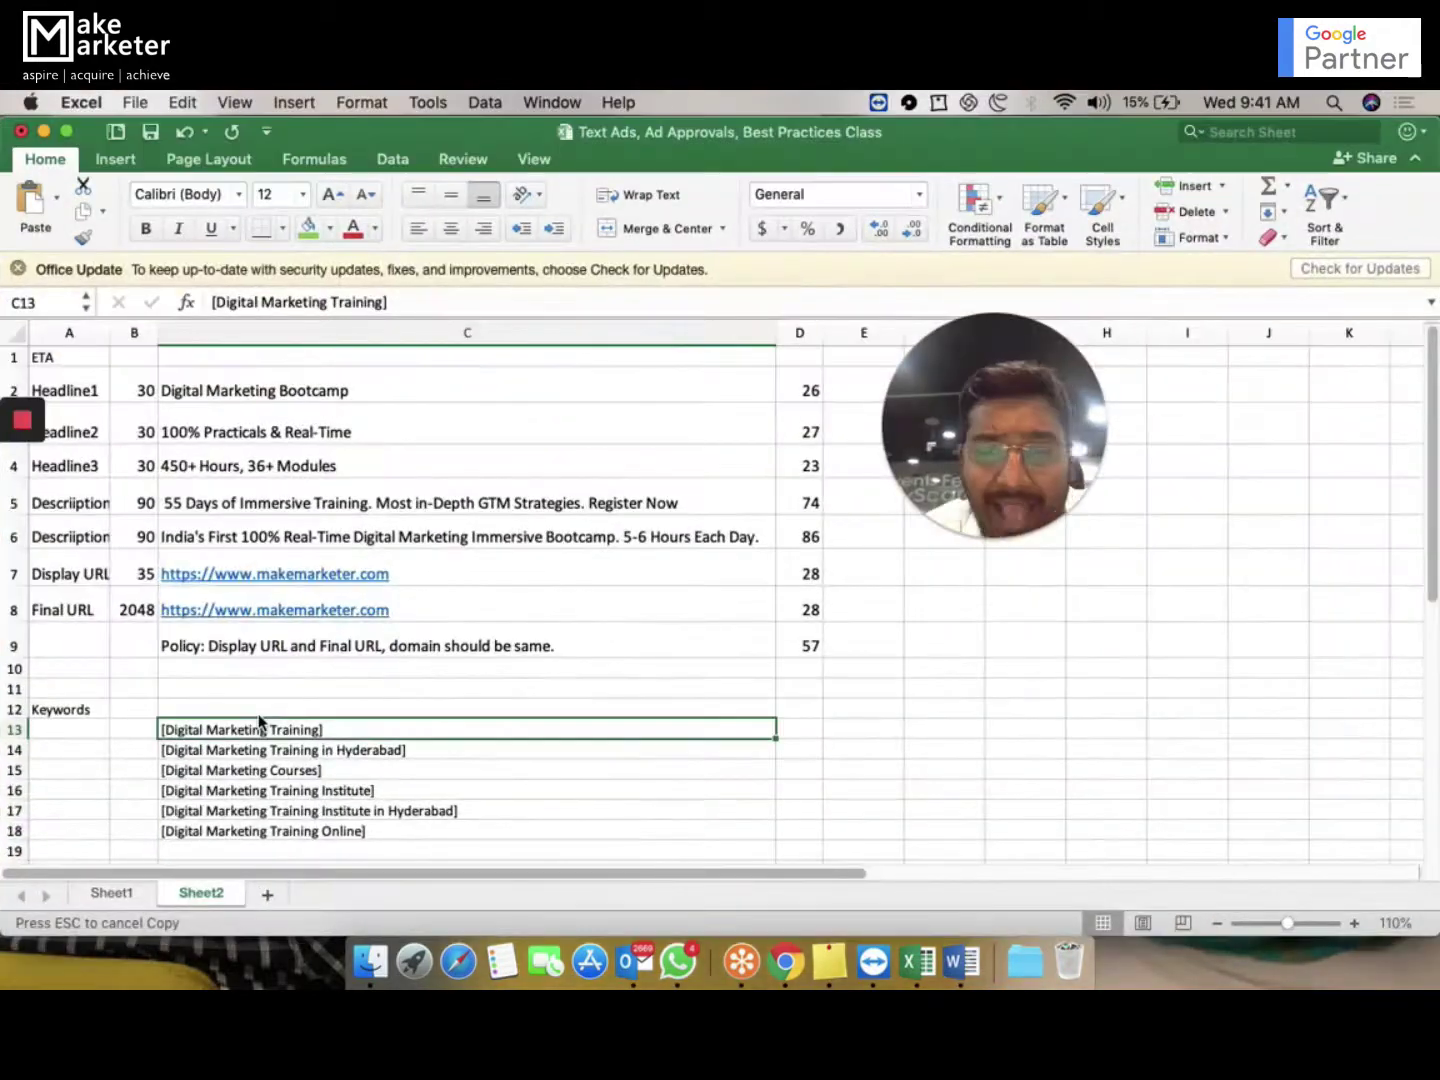
Check the Digital Marketing Training Institute keyword in cell C16 against the Google Ads ad editor
click(318, 792)
key(ctrl+Up)
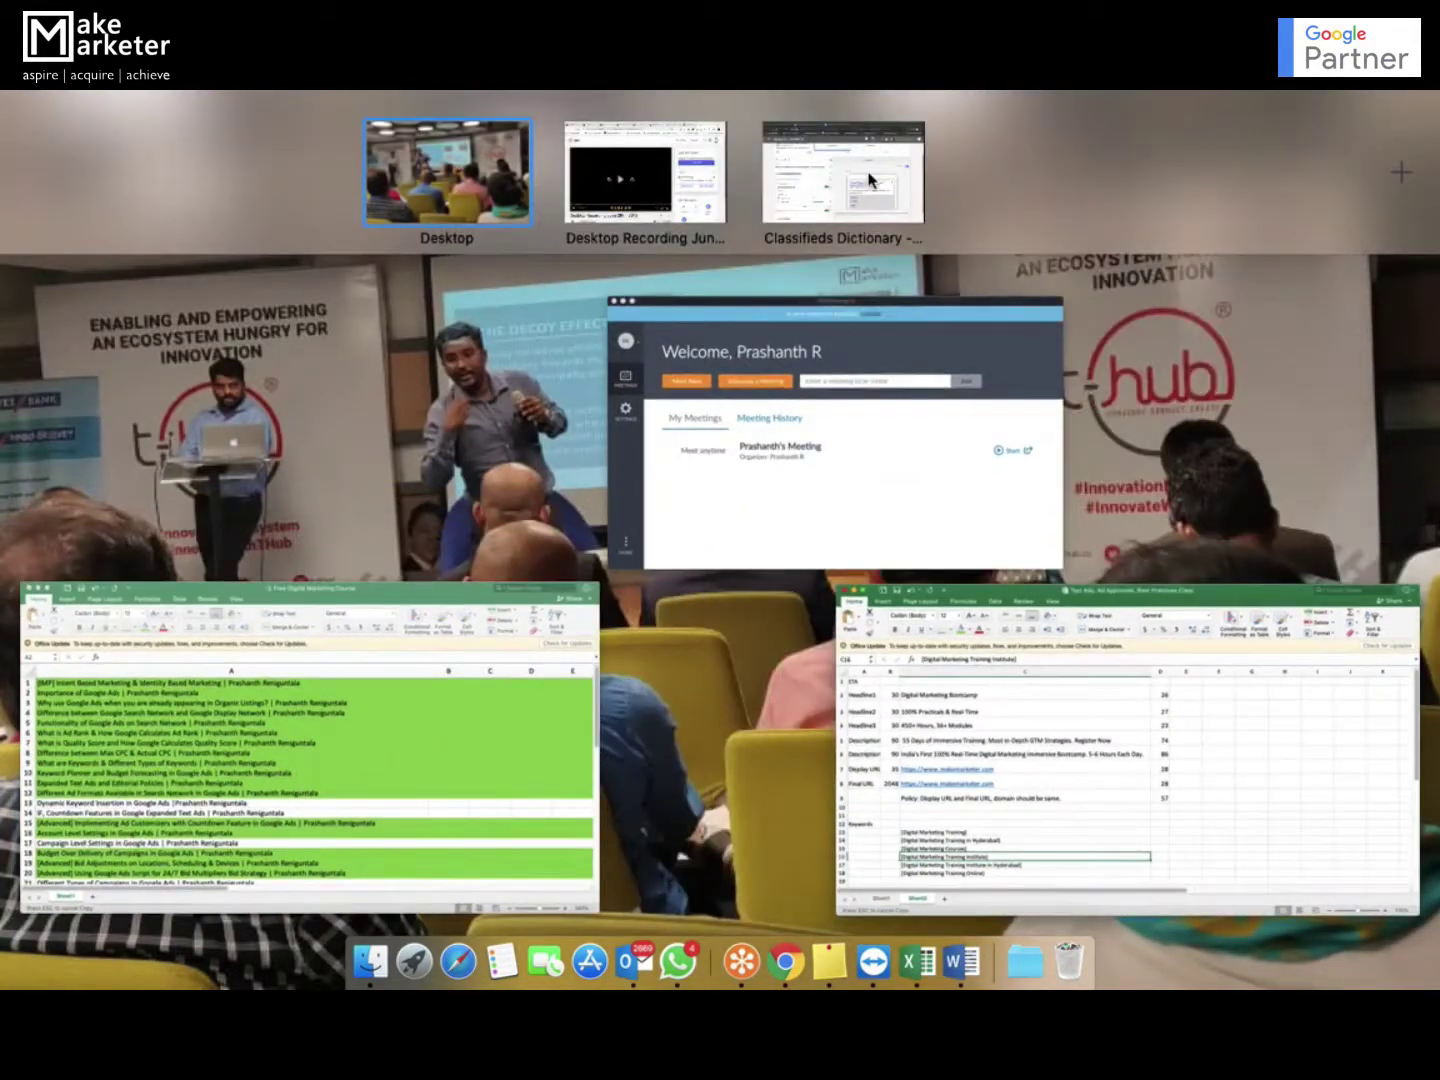
click(876, 180)
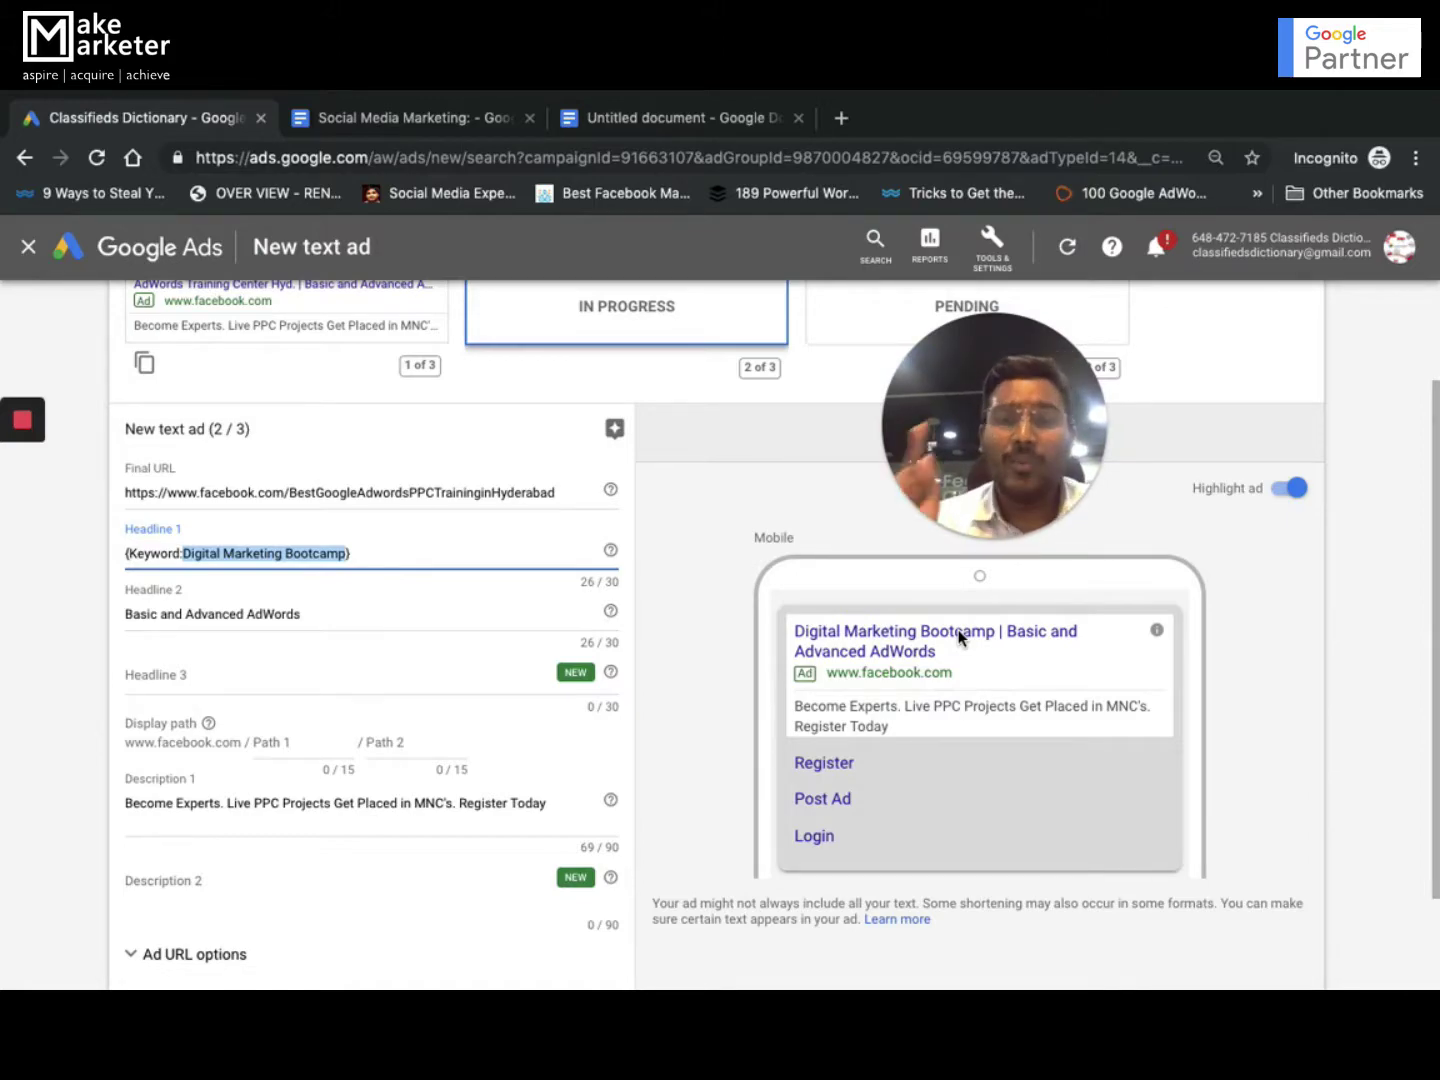
key(ctrl+Up)
click(1069, 755)
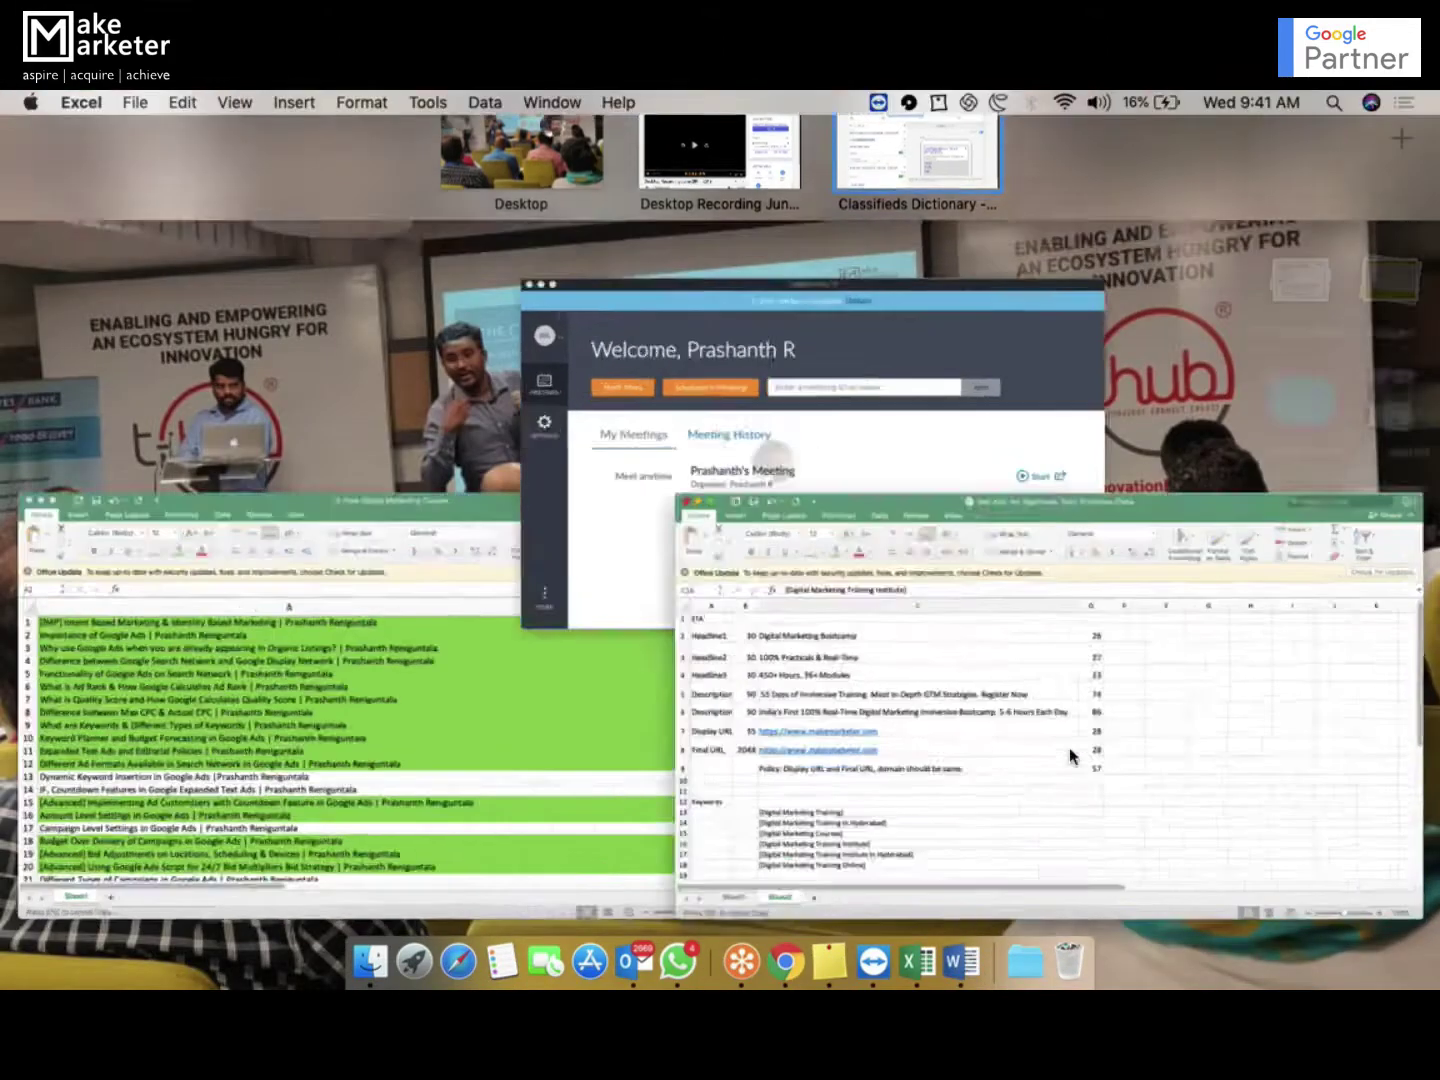
scroll(442, 758, down, 2)
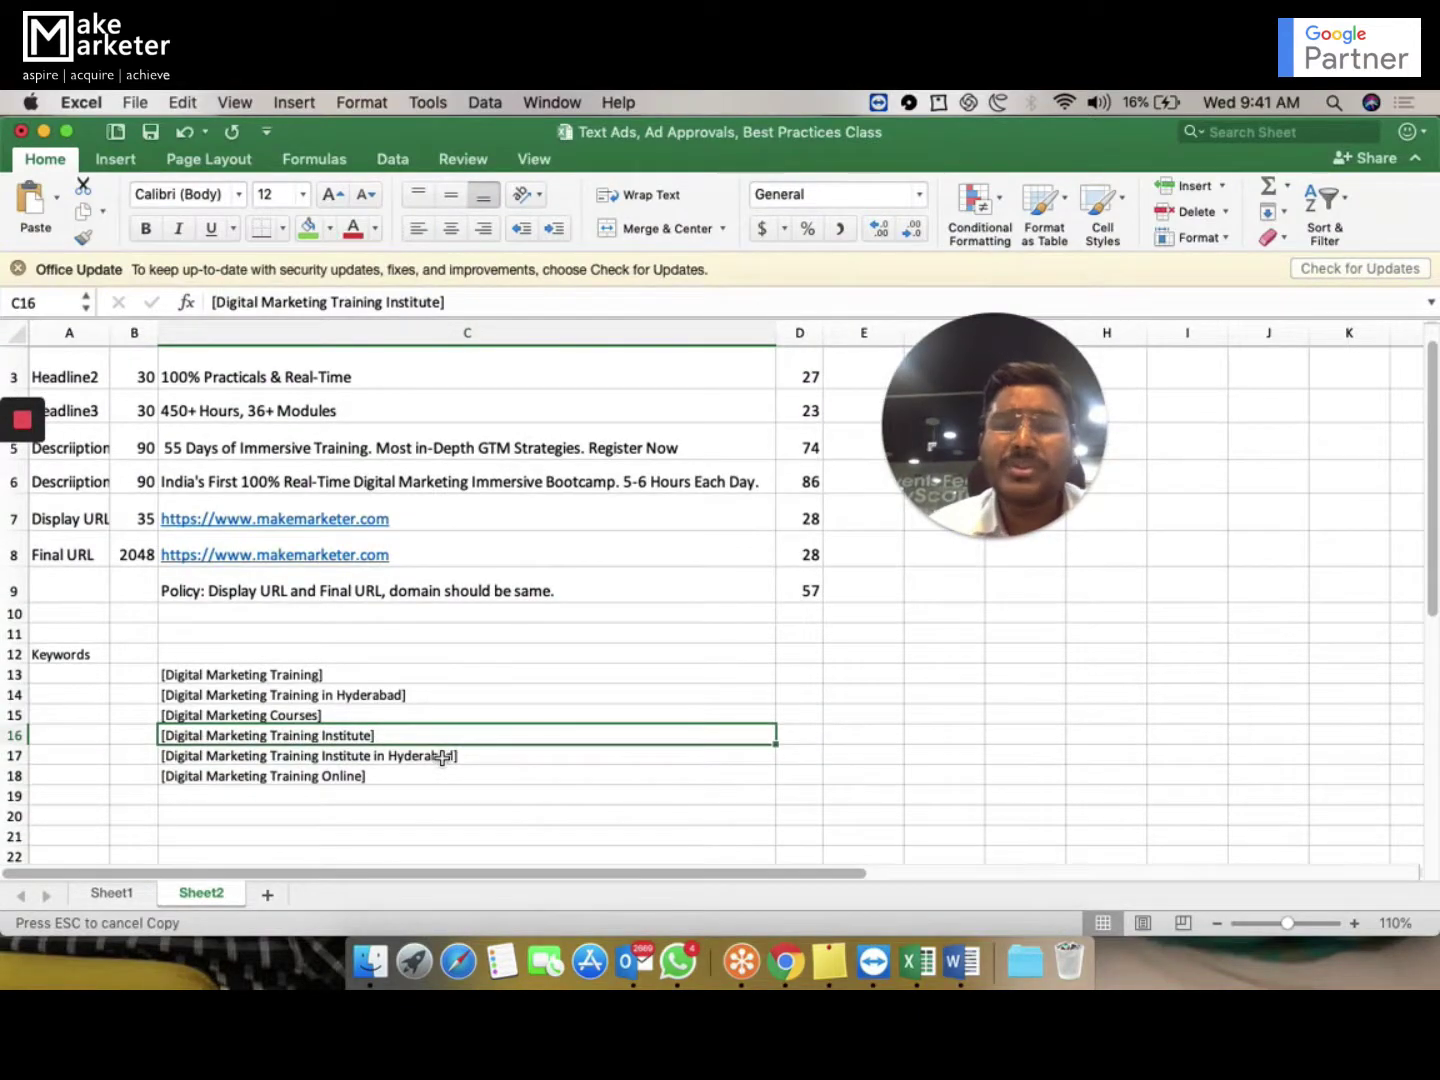
key(ctrl+Up)
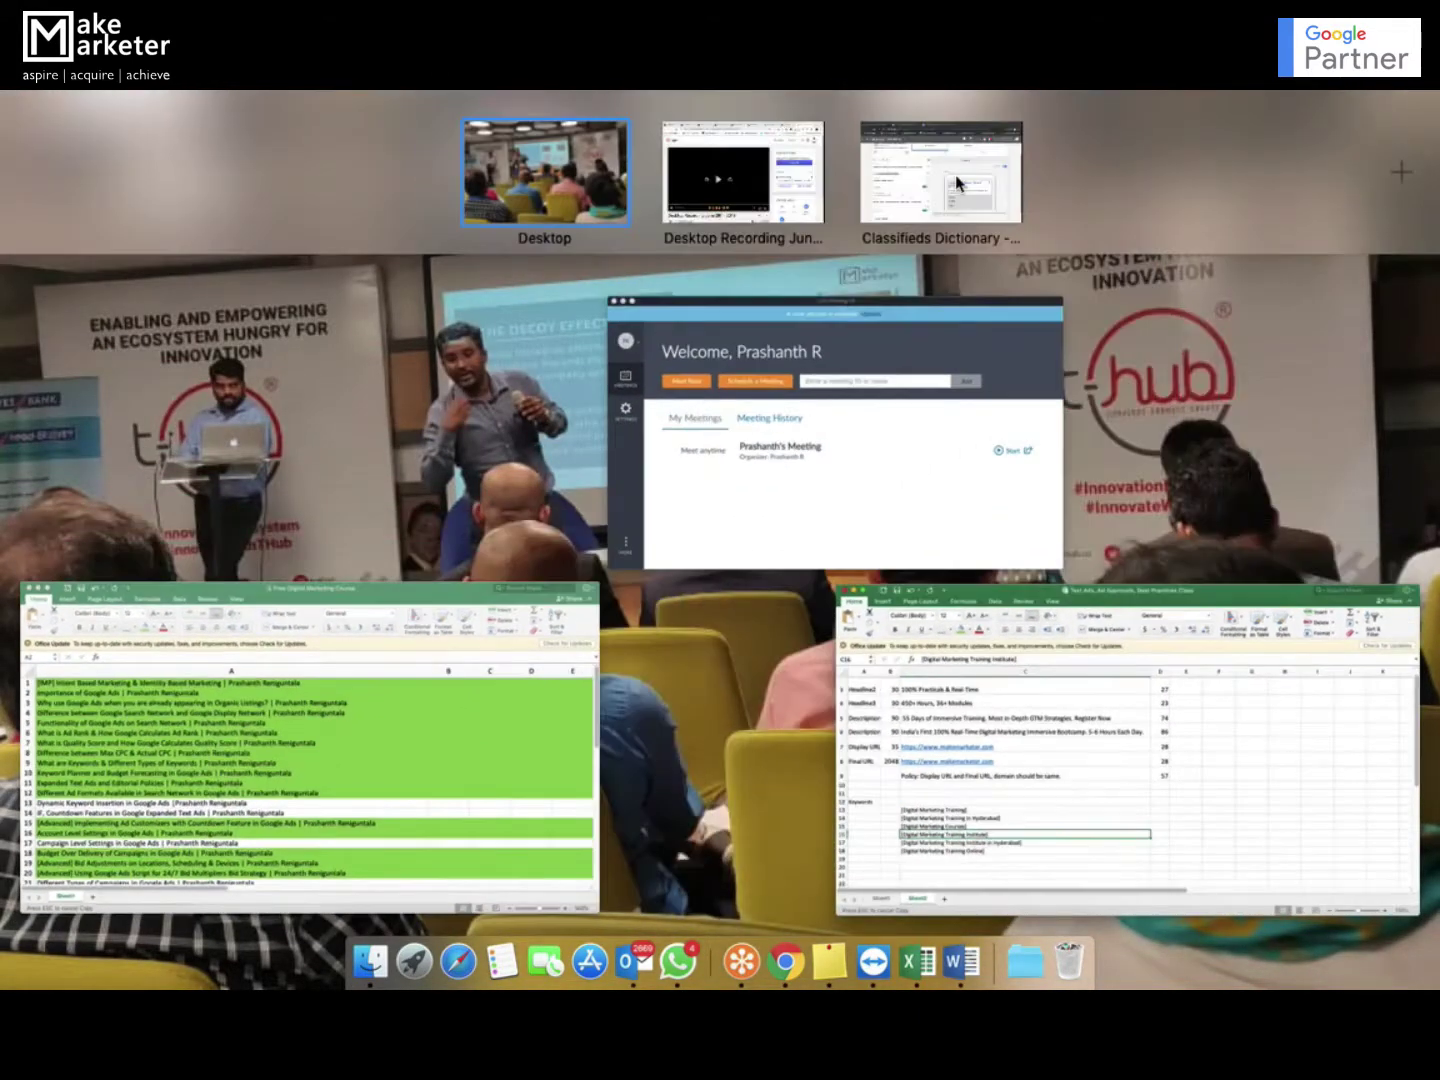
click(955, 174)
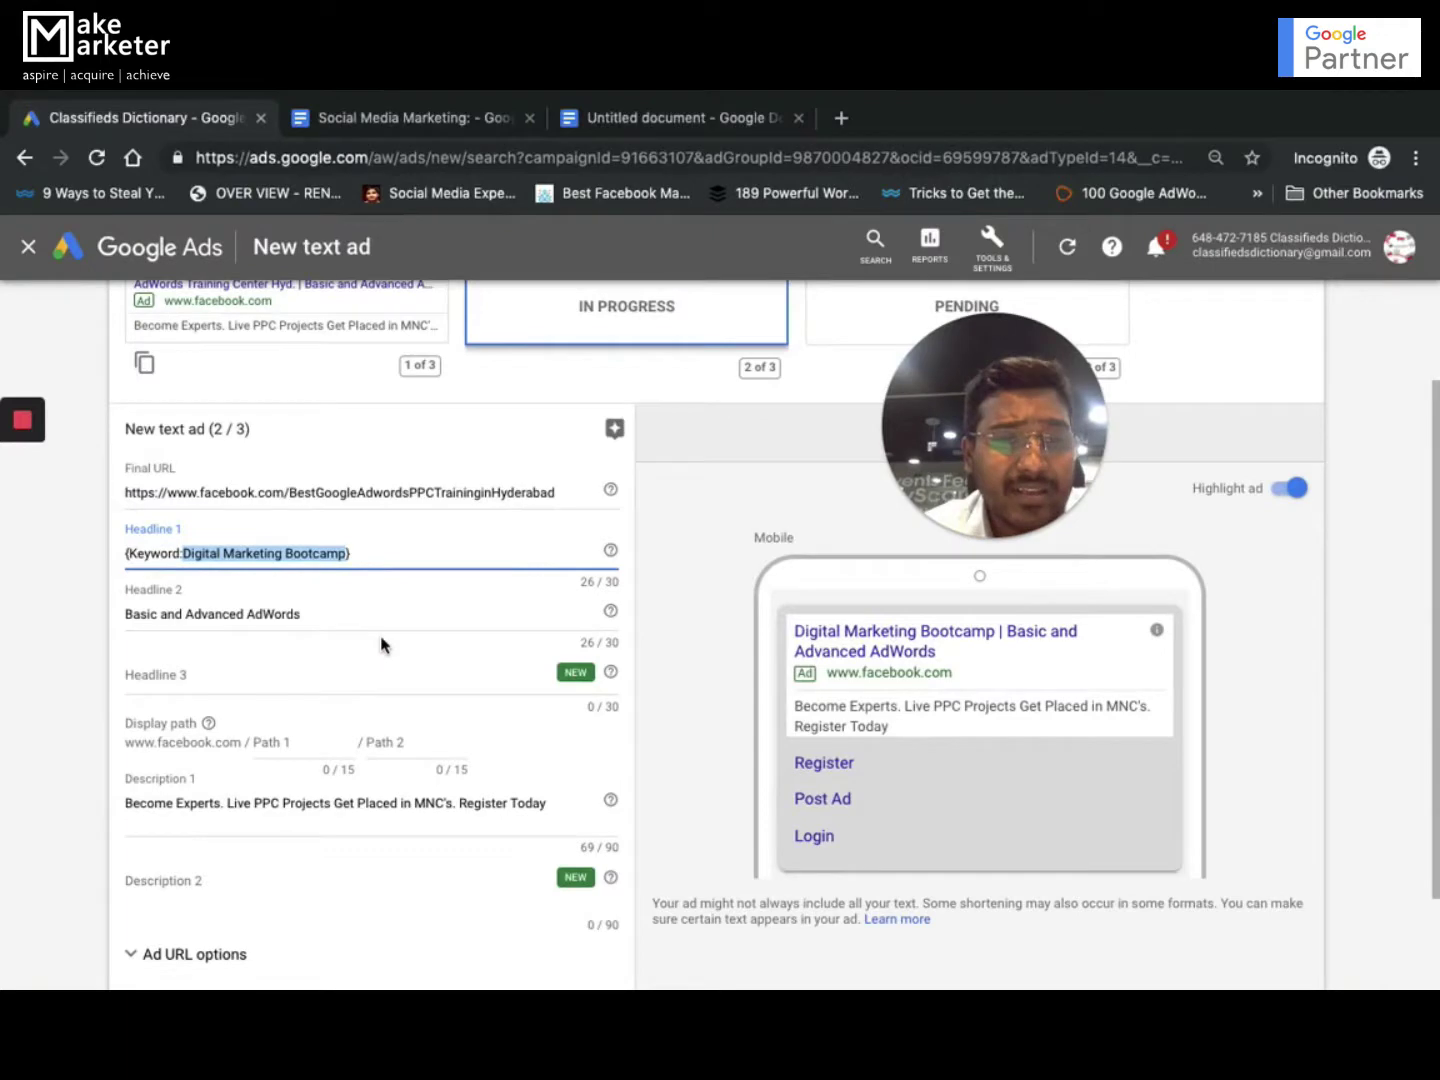
Select Headline 1's default keyword text to compare it with the ad preview
click(368, 552)
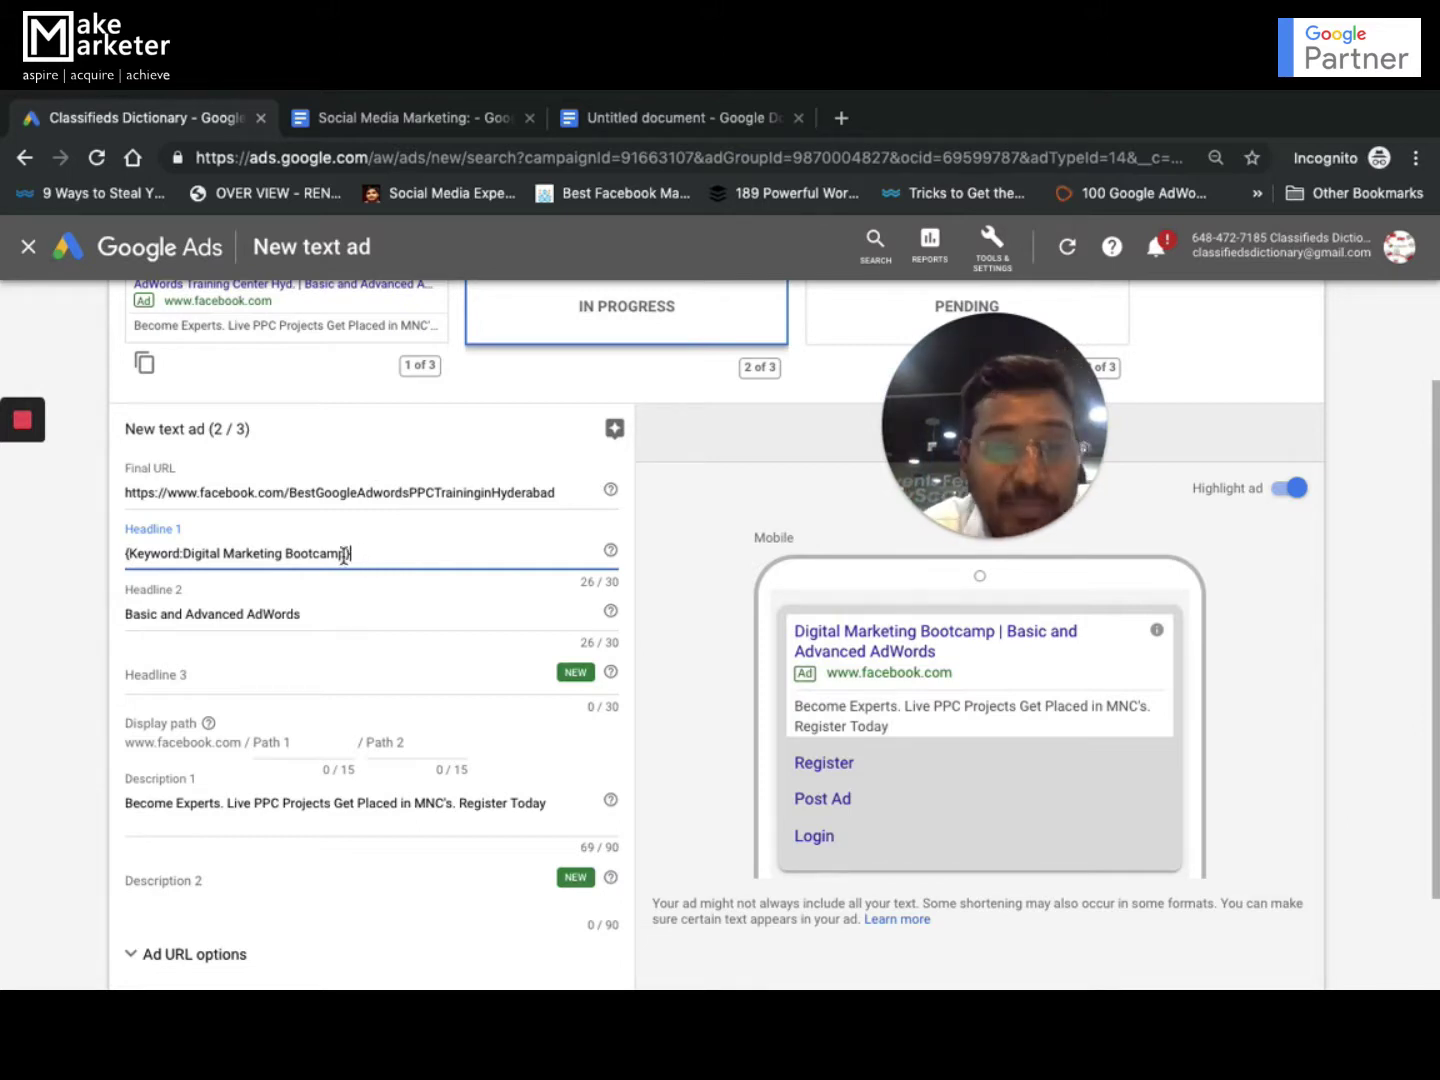
drag(351, 555, 187, 555)
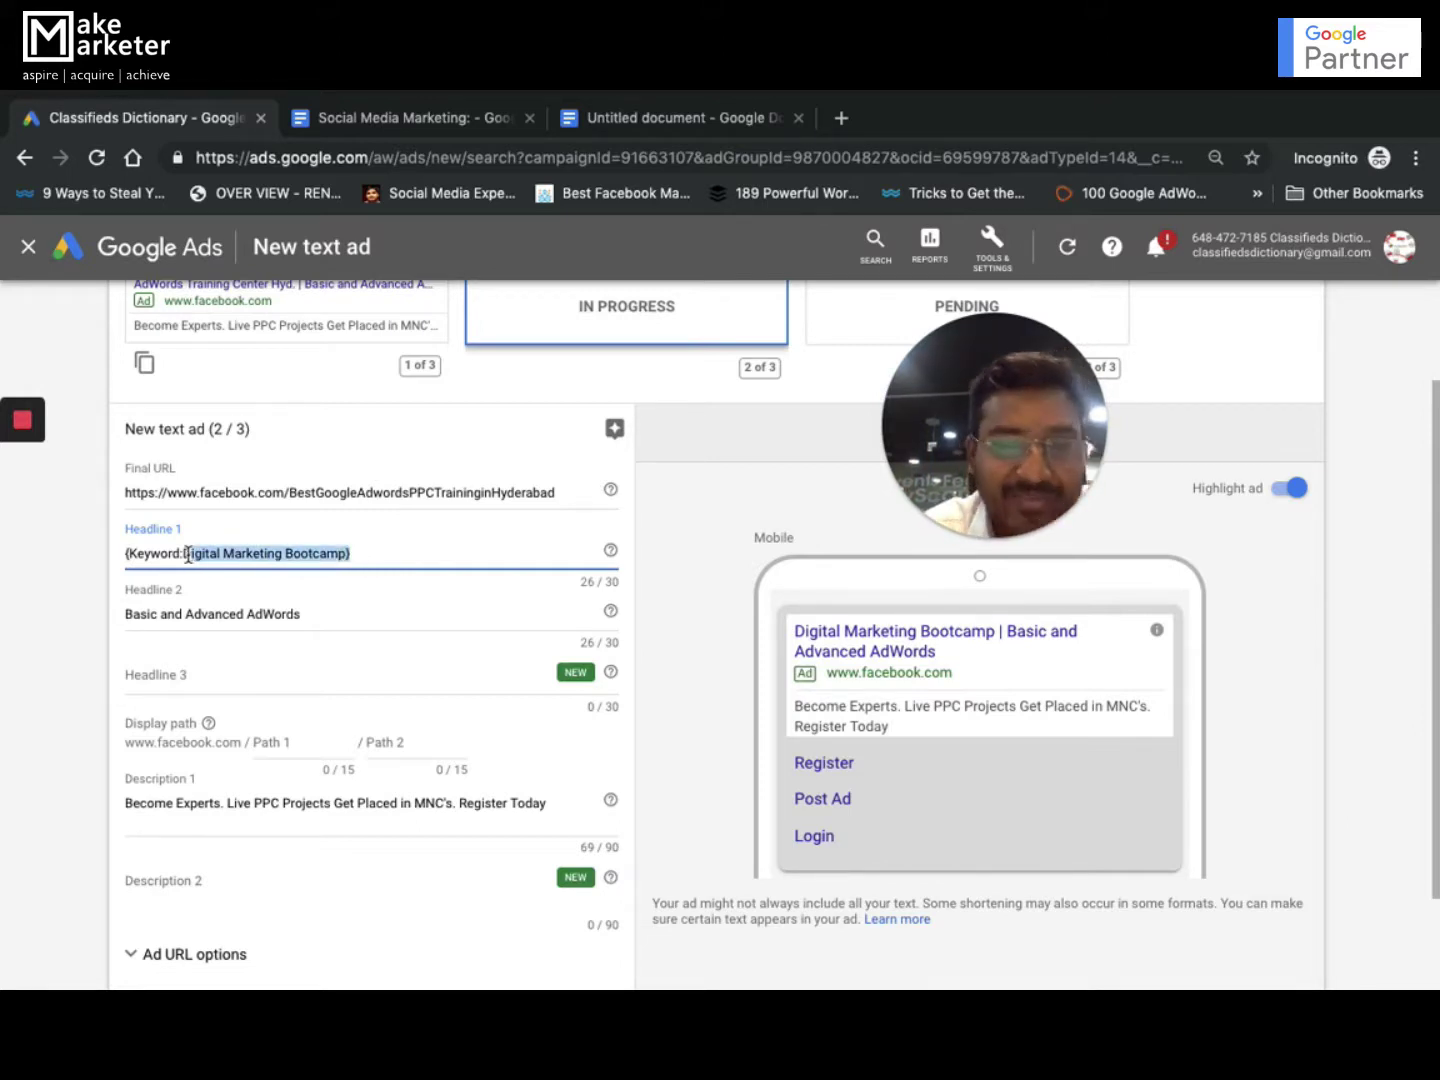
key(ctrl+Up)
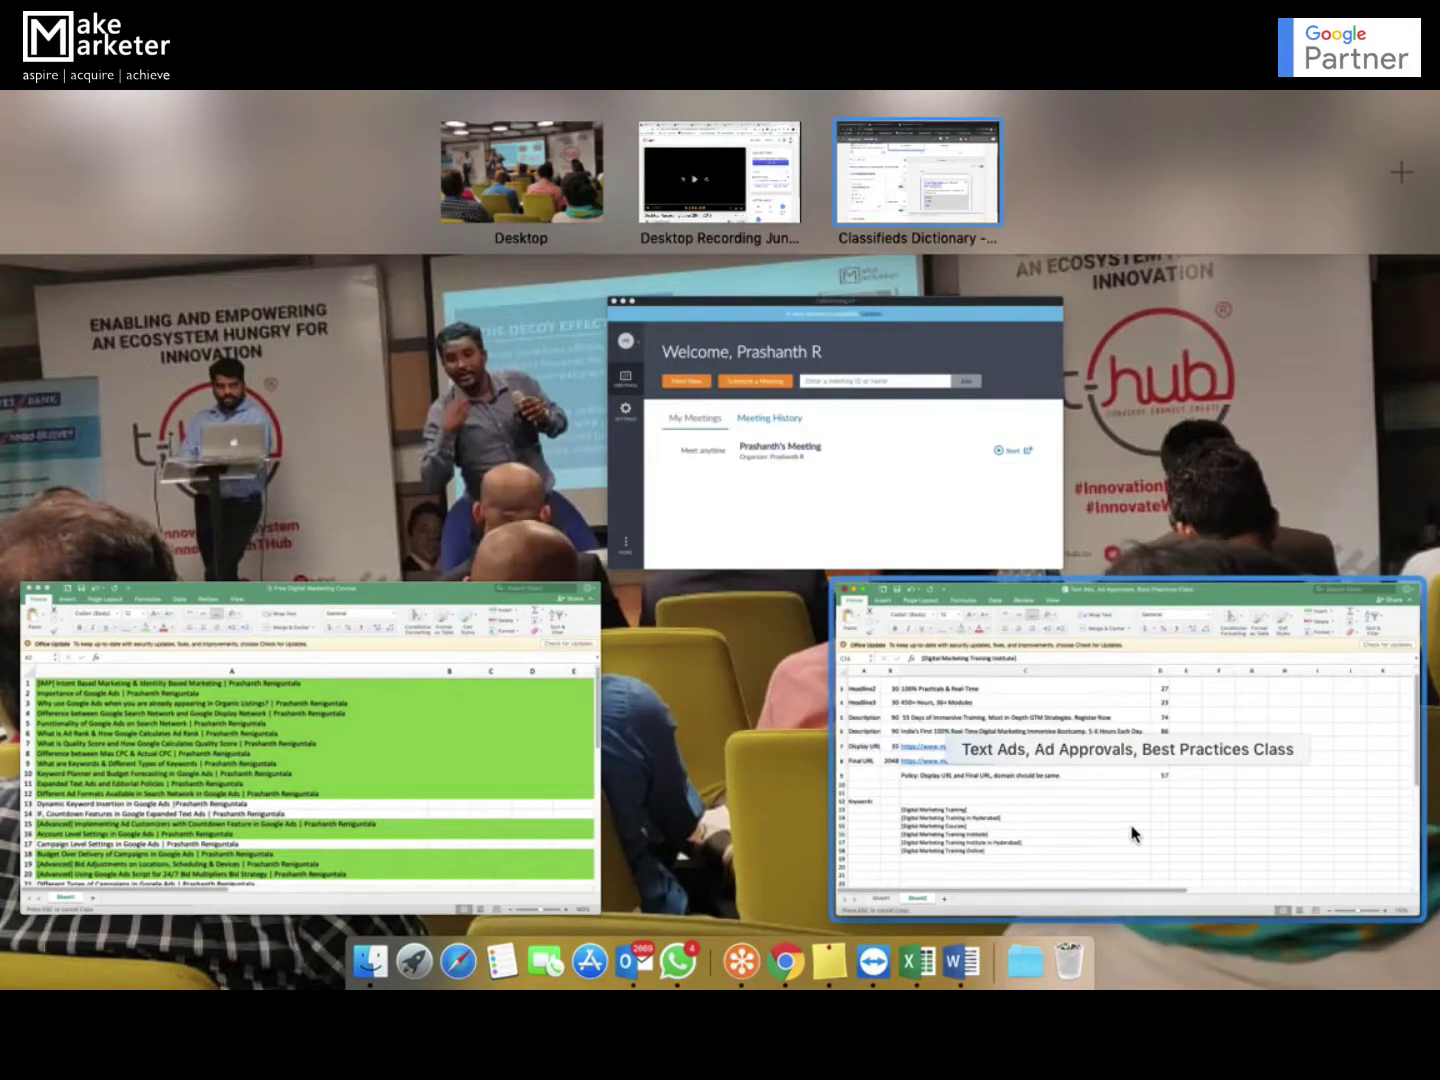
Review the Digital Marketing Training in Hyderabad keyword in cell C14 of the Excel sheet
click(1131, 829)
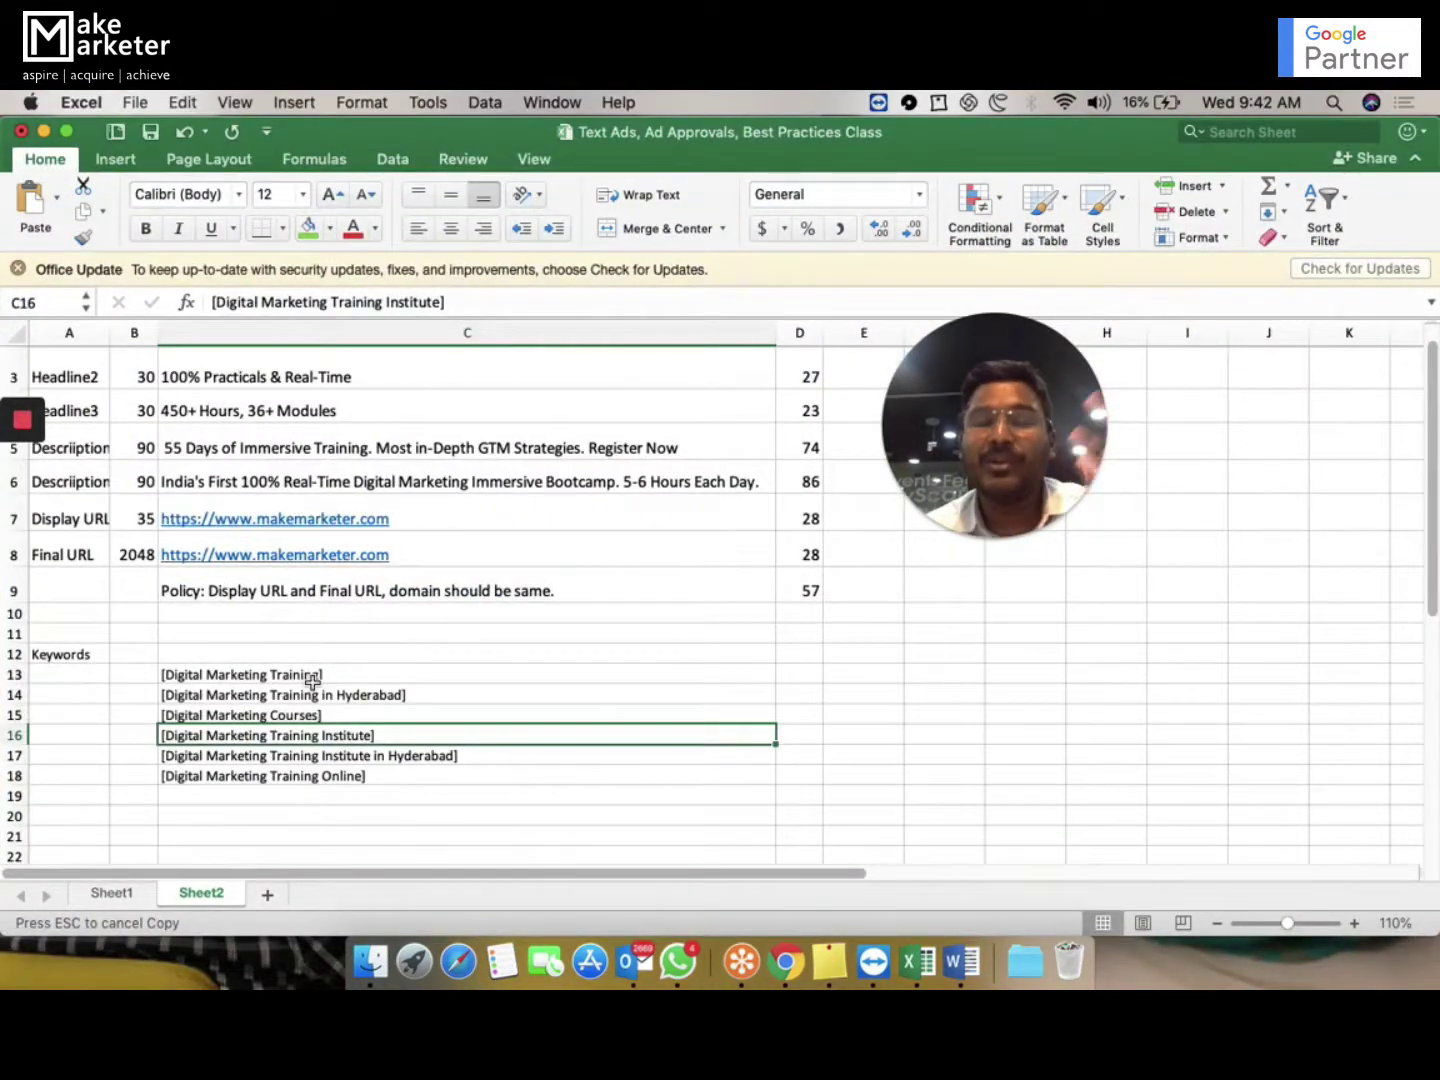
click(430, 696)
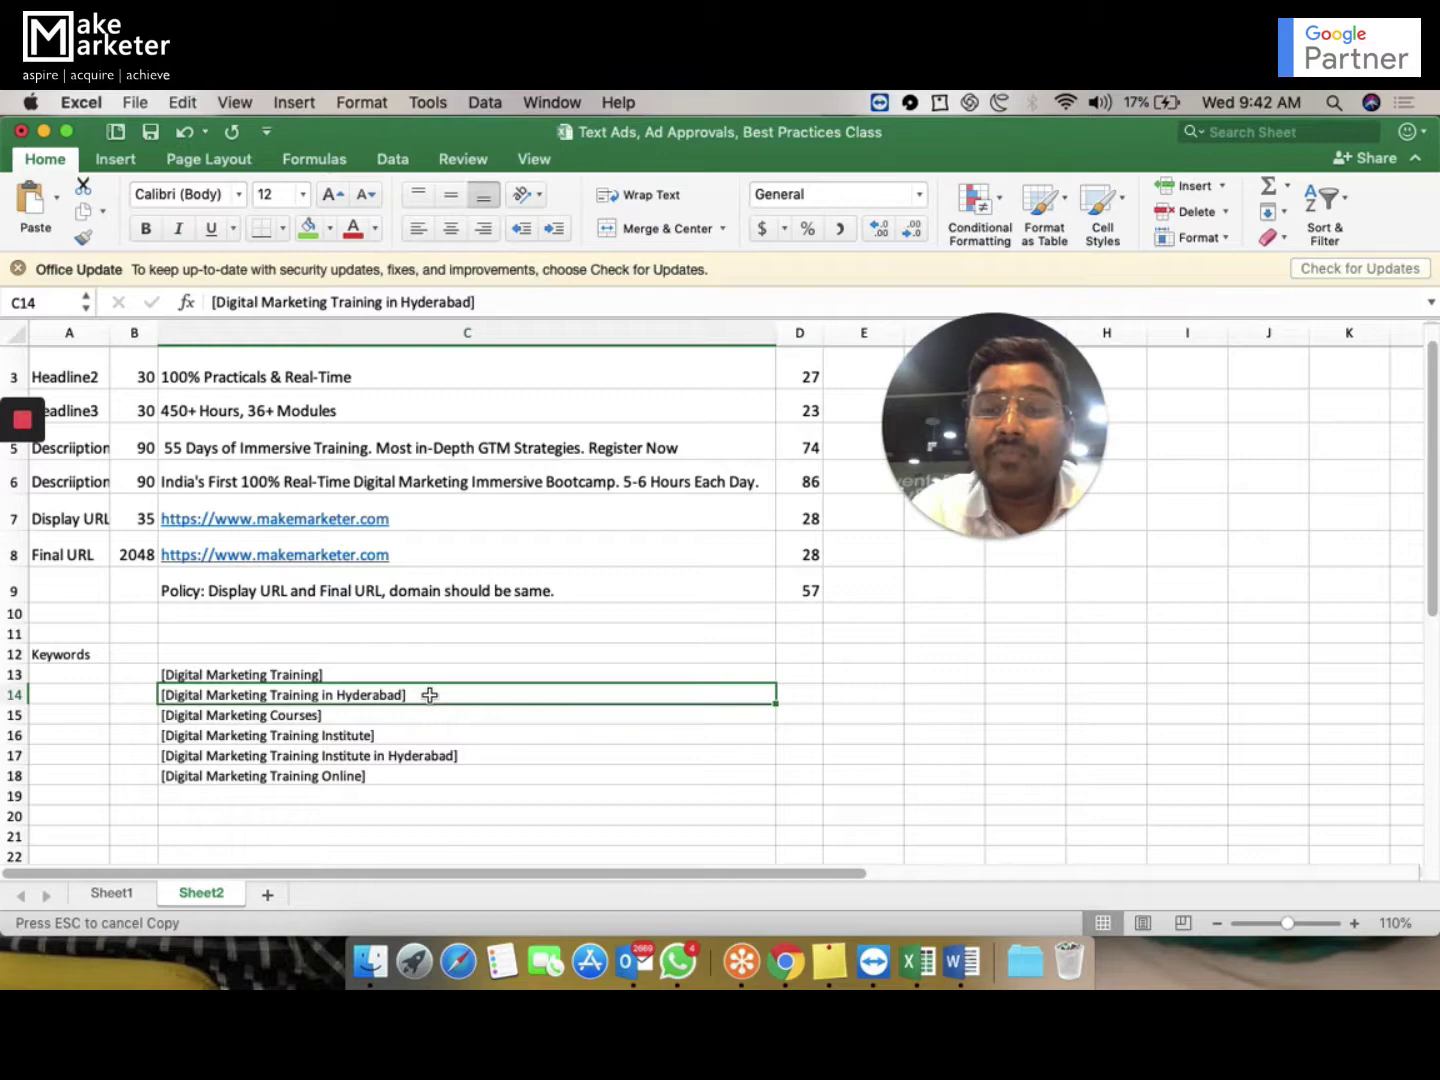
key(ctrl+Up)
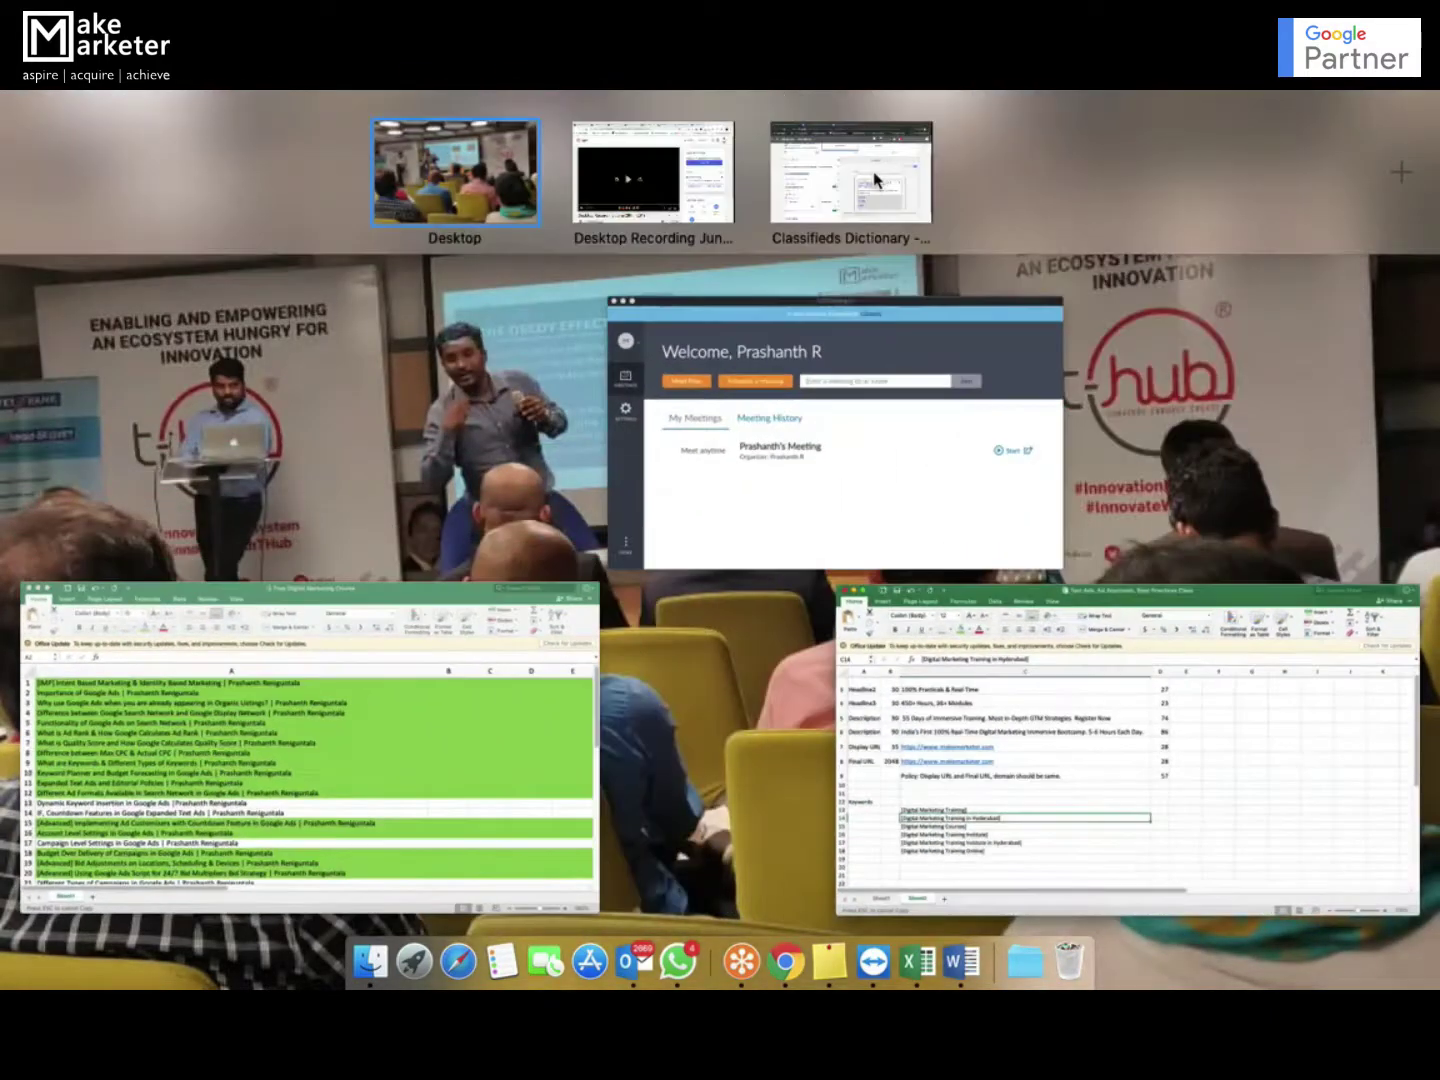
Clear Headline 1 and replace it with an empty {Keyword:} insertion
click(850, 175)
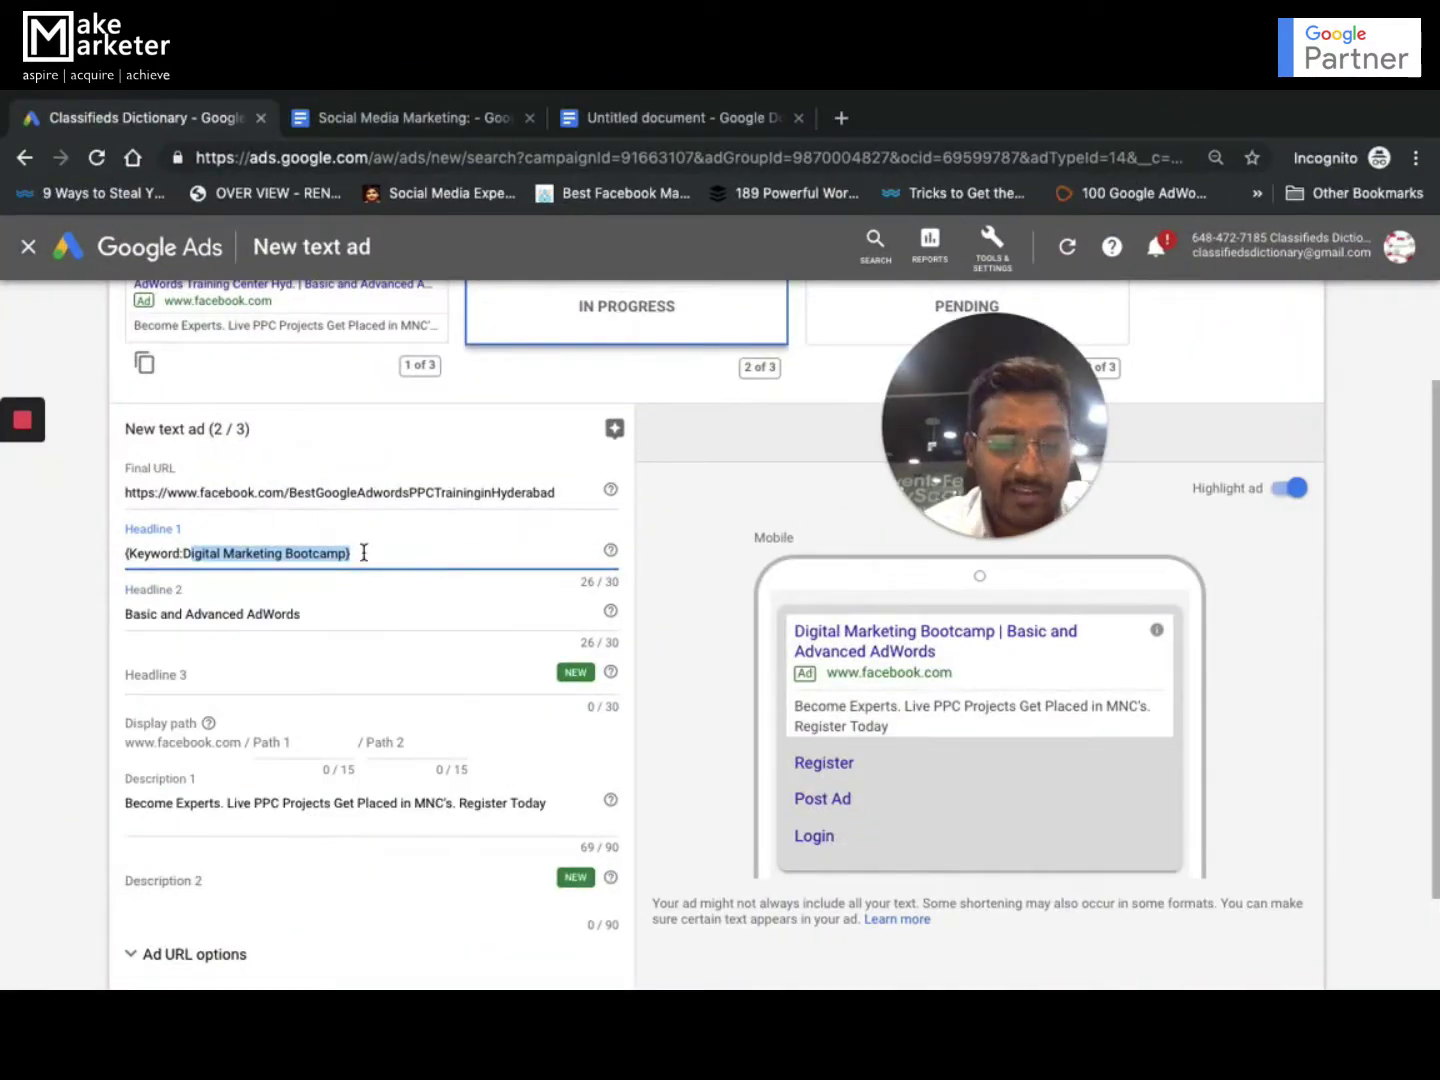
key(ctrl+a)
key(BackSpace)
text({)
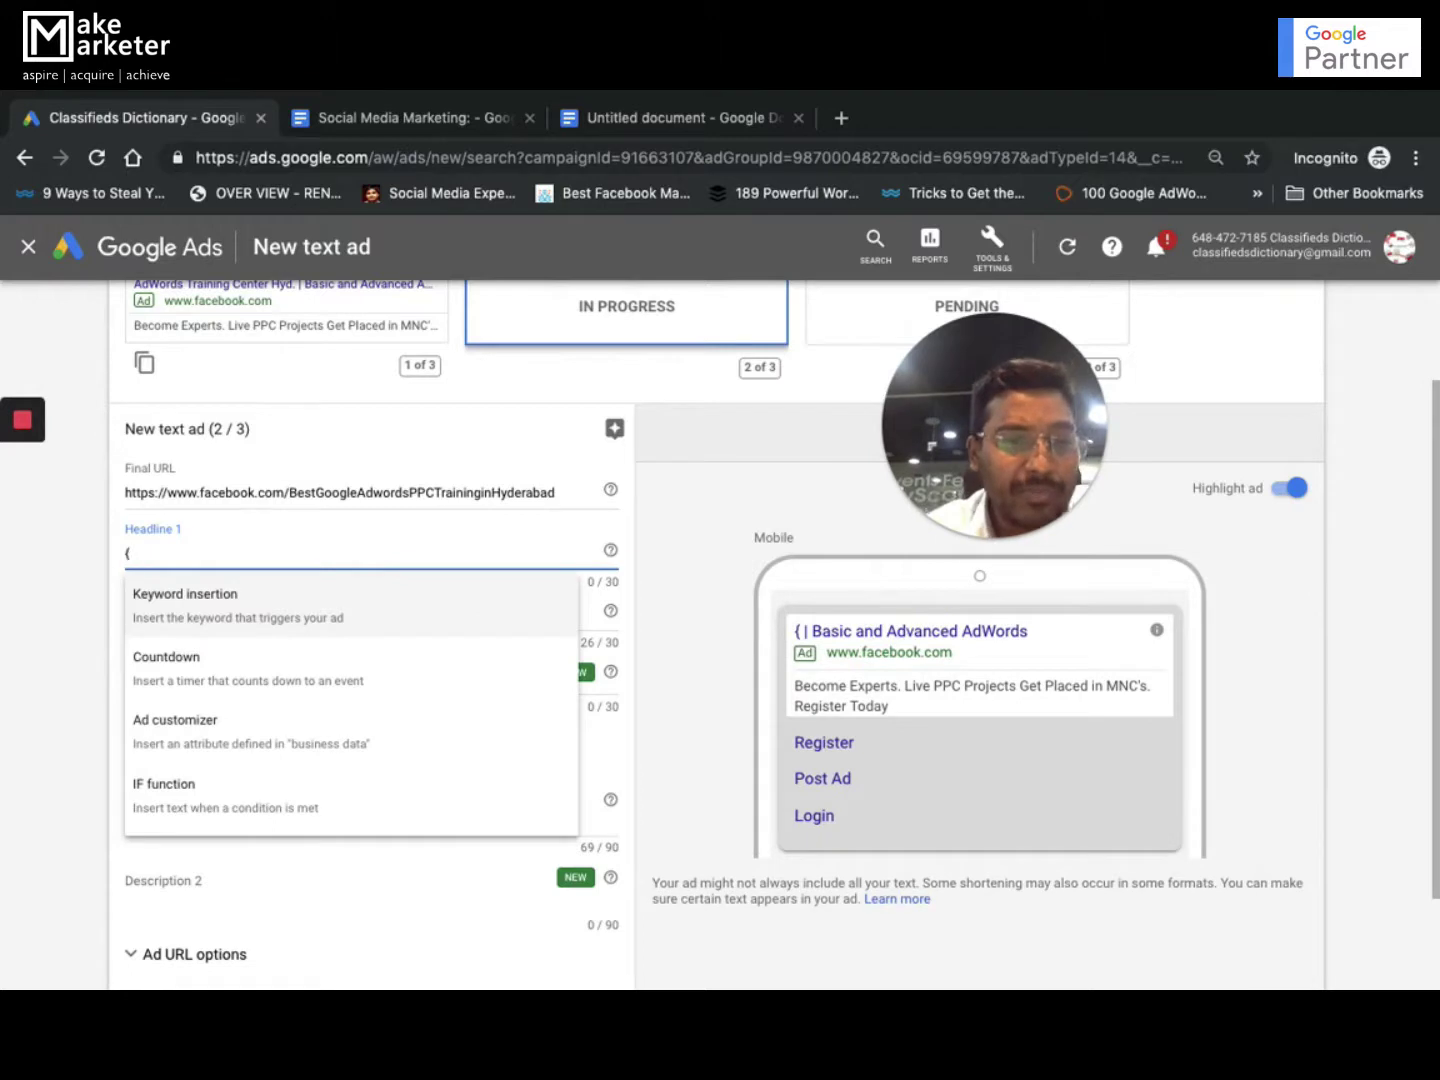
click(266, 604)
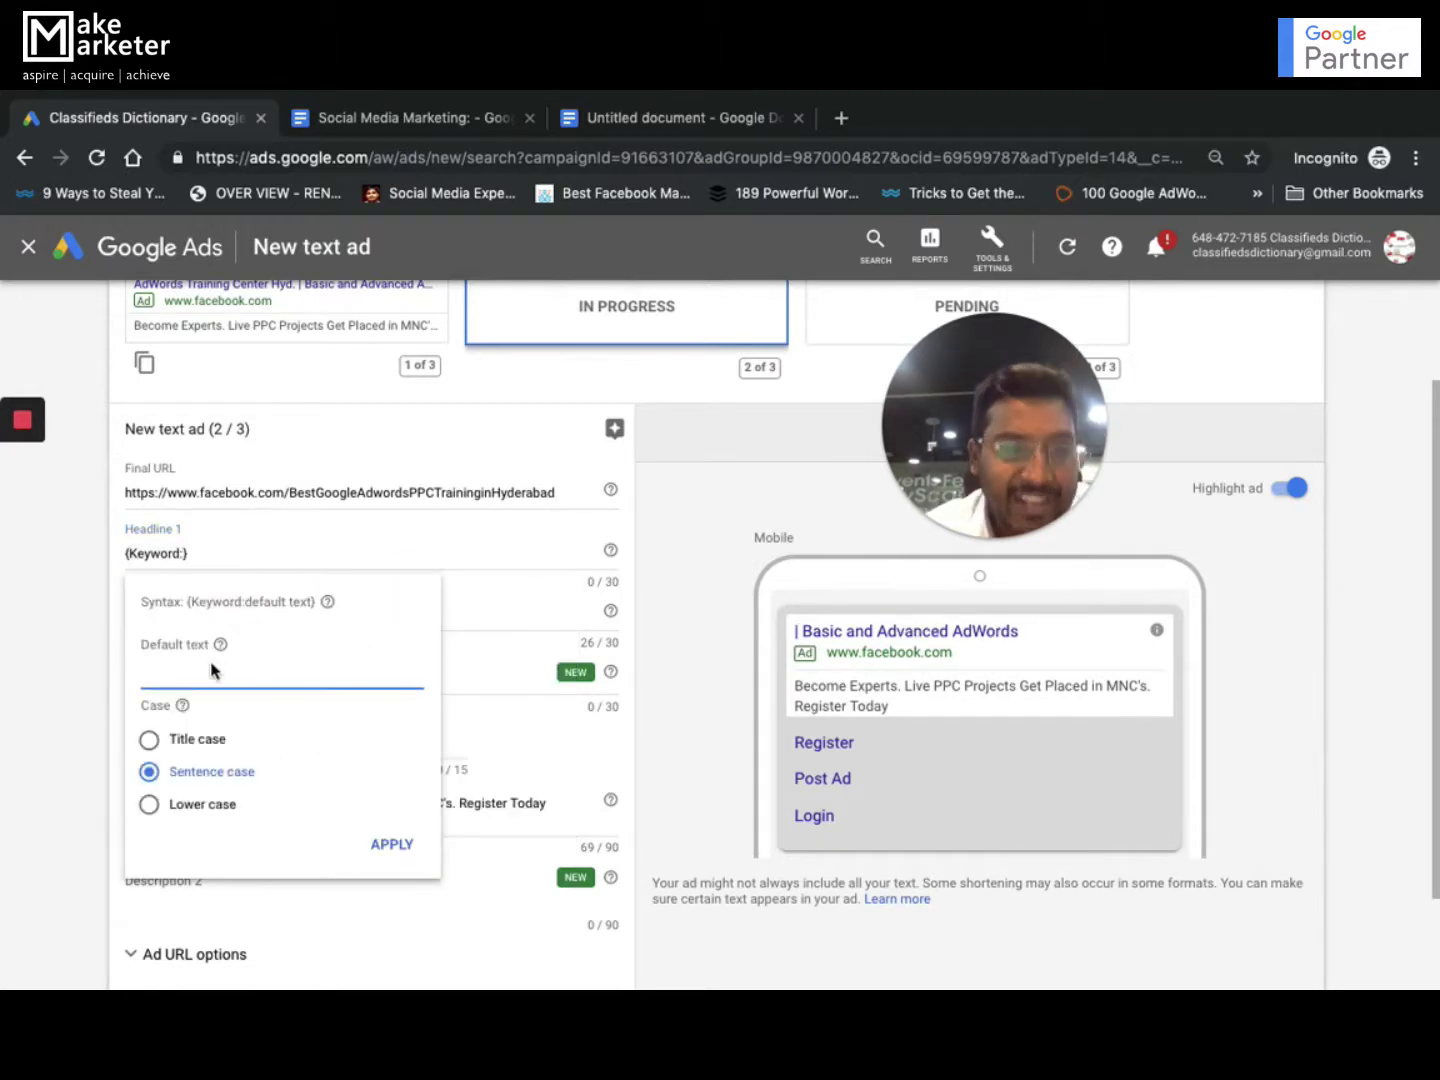